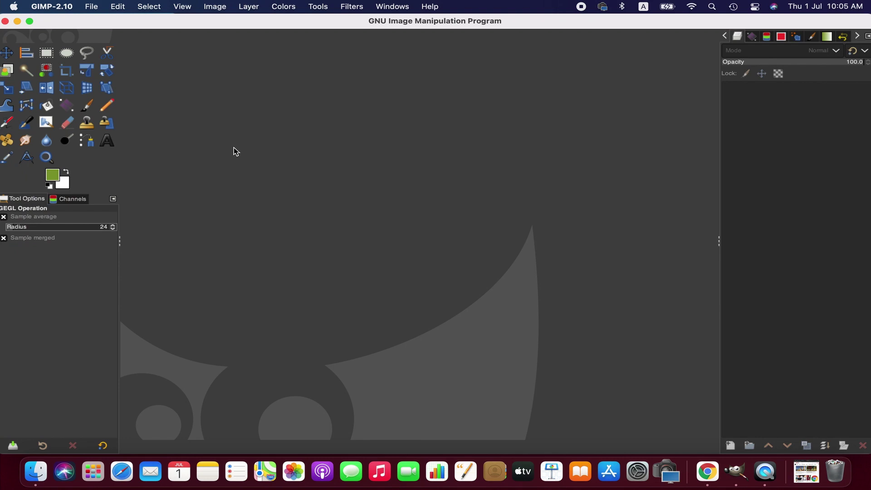
# - Create a new white 800×800 px image via File > New
pyautogui.click(92, 7)
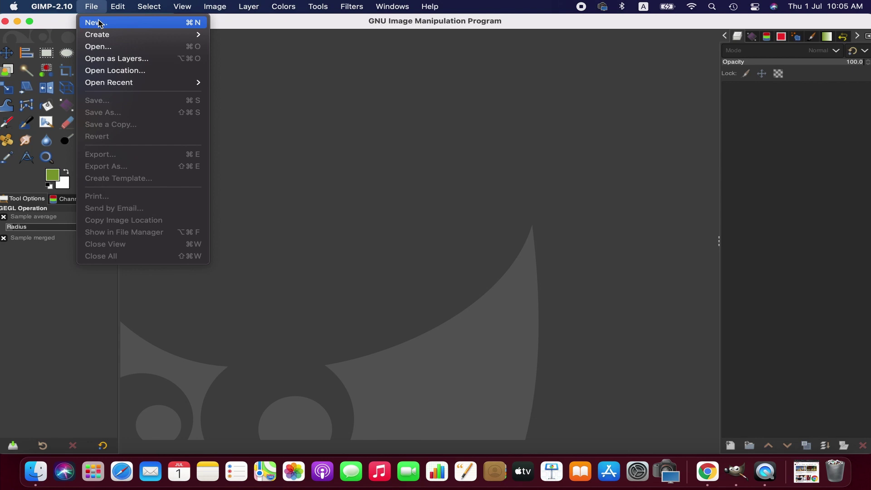
pyautogui.click(99, 23)
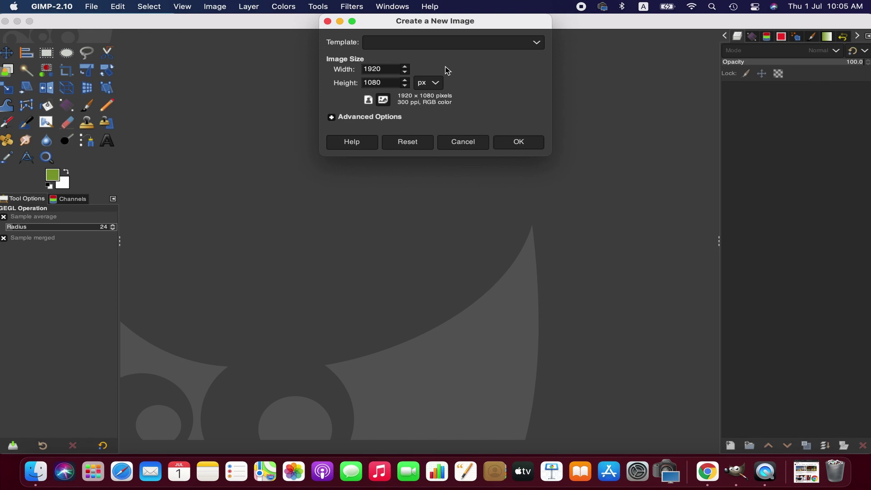
pyautogui.doubleClick(387, 68)
pyautogui.write('800')
pyautogui.click(383, 82)
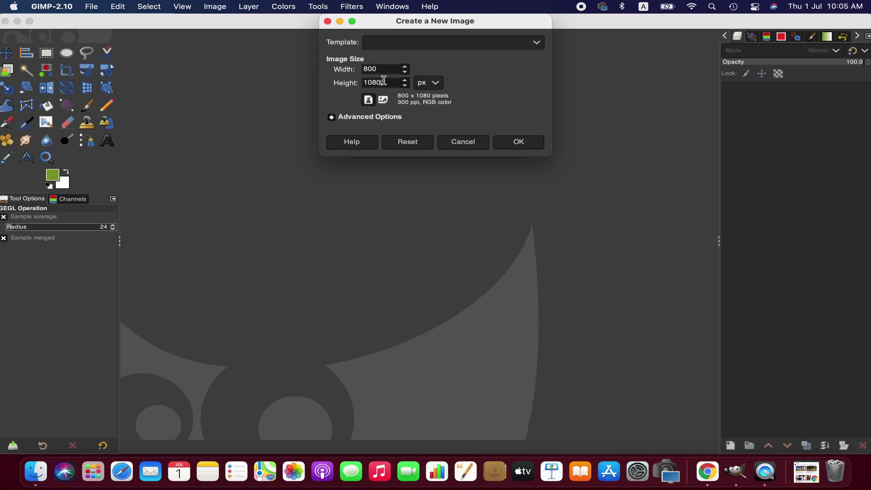
pyautogui.doubleClick(384, 82)
pyautogui.write('800')
pyautogui.click(520, 142)
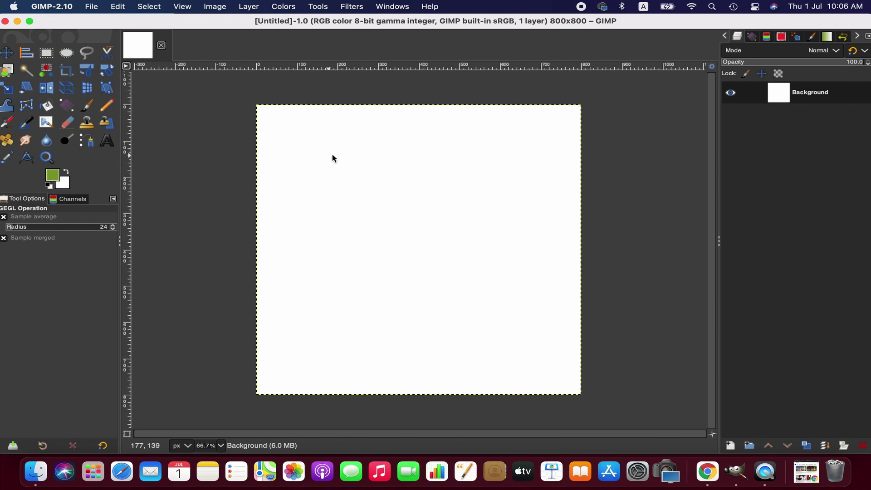
# - Add a horizontal guide at 50% of the image height
pyautogui.click(220, 6)
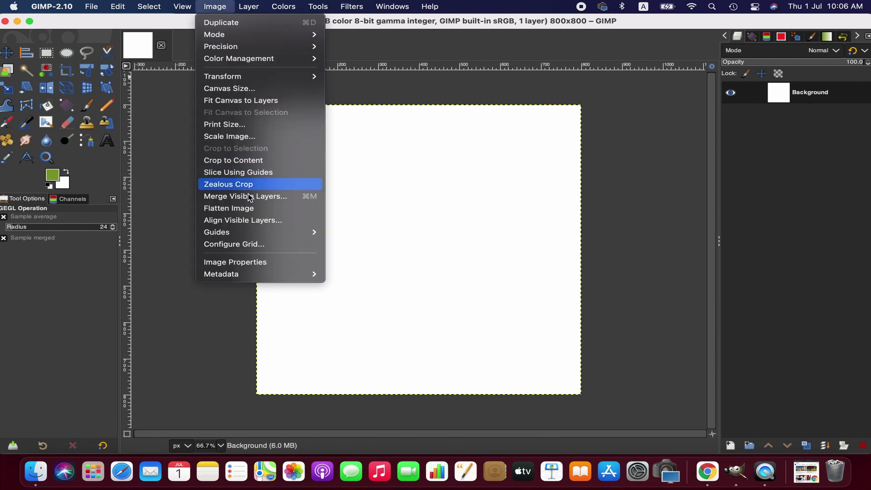
pyautogui.moveTo(258, 232)
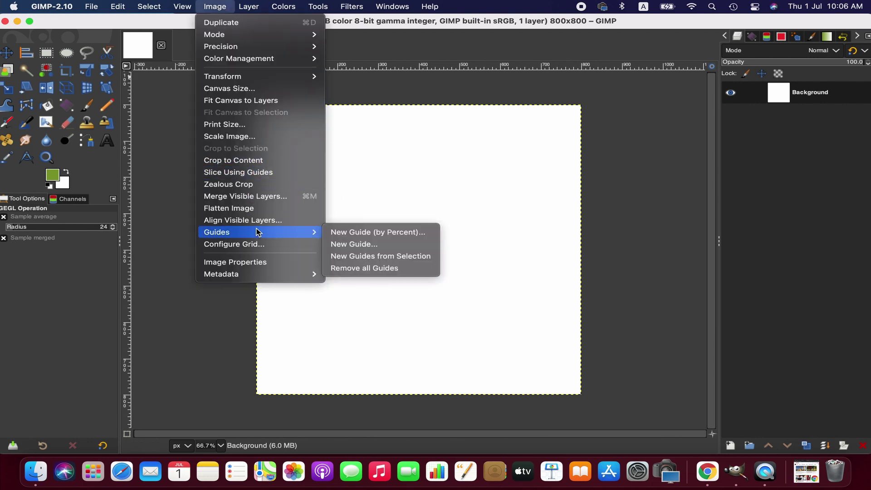
pyautogui.click(344, 231)
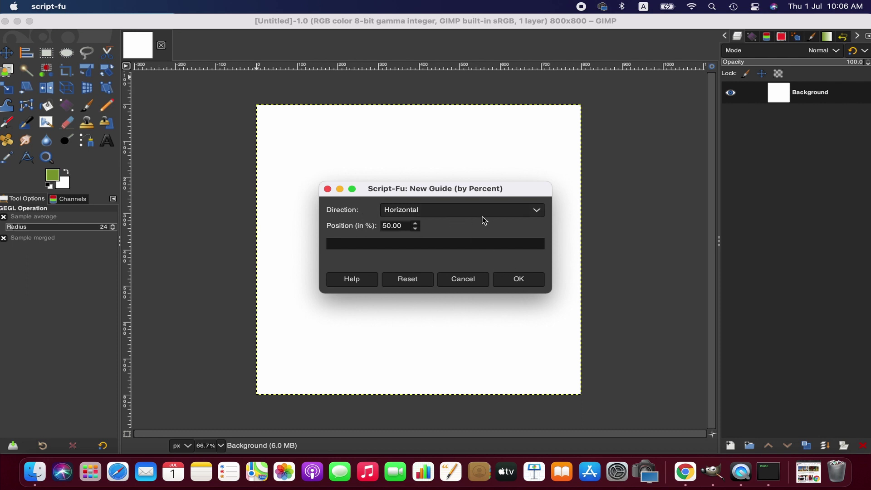
pyautogui.click(520, 281)
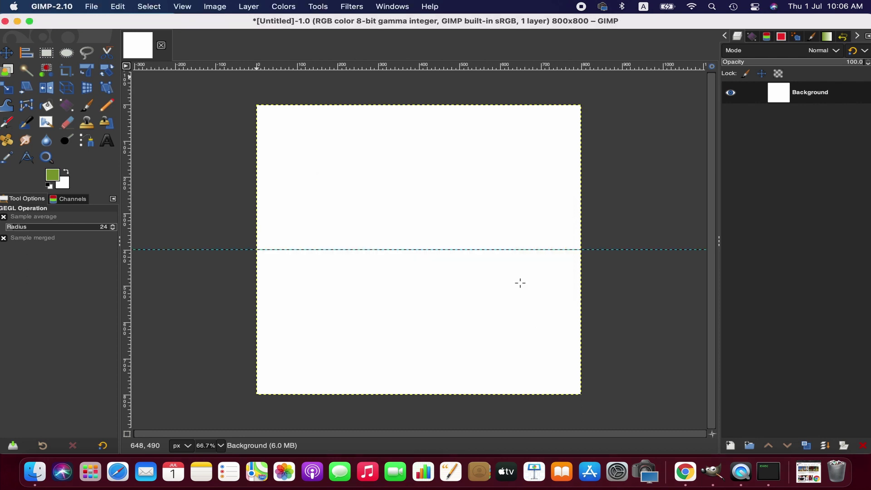
# - Add a vertical guide at 50% of the image width
pyautogui.click(216, 7)
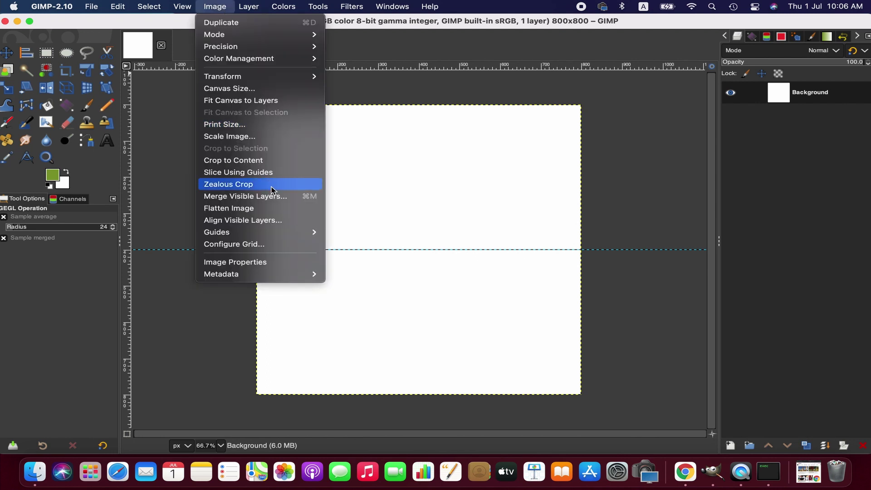
pyautogui.moveTo(299, 233)
pyautogui.click(383, 231)
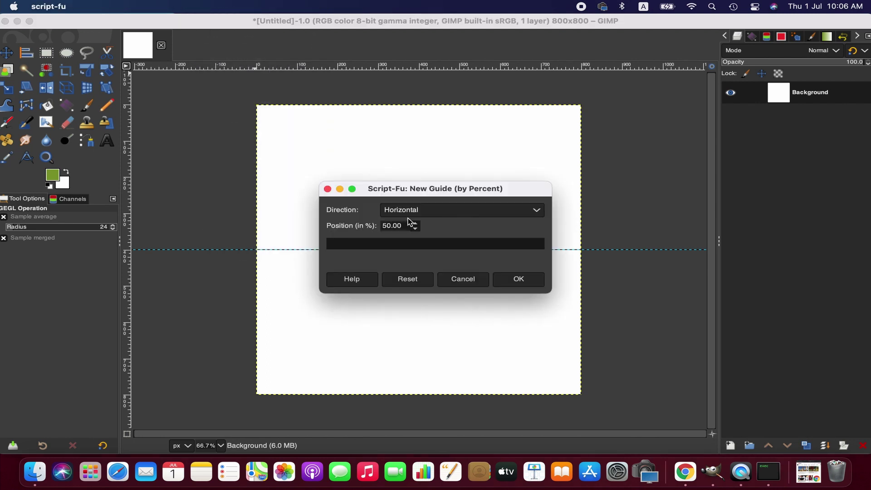
pyautogui.click(461, 208)
pyautogui.click(442, 233)
pyautogui.click(518, 279)
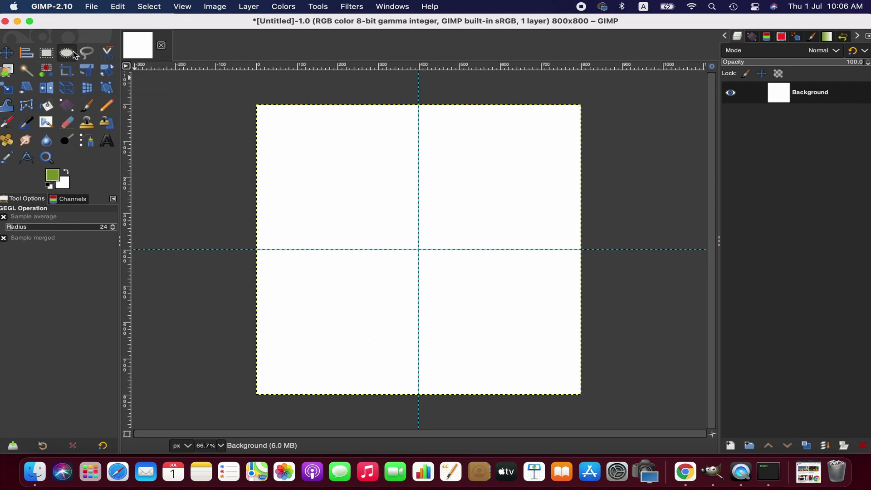
# - Draw a 477×477 px circular Ellipse Select selection centred on the guide crossing
pyautogui.click(328, 5)
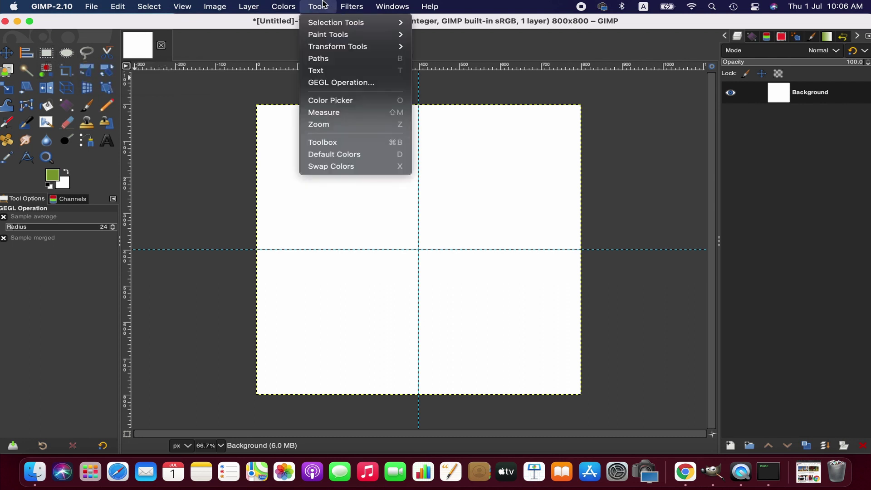
pyautogui.moveTo(327, 22)
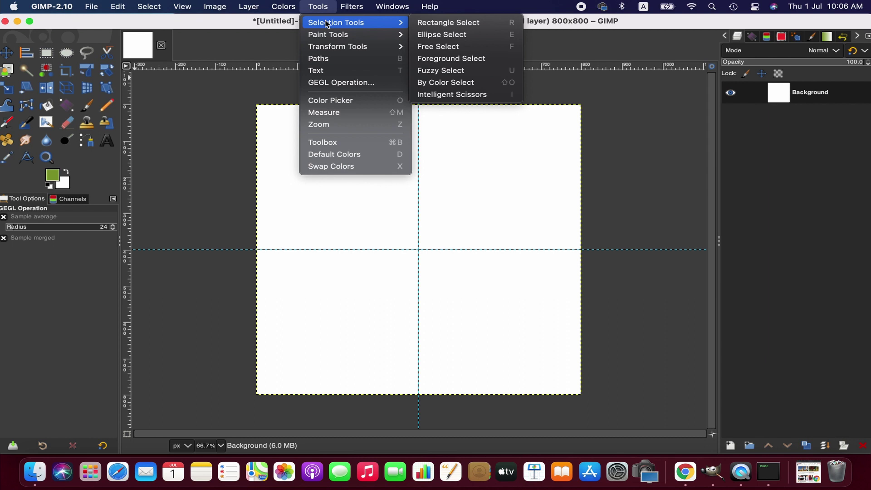
pyautogui.click(443, 35)
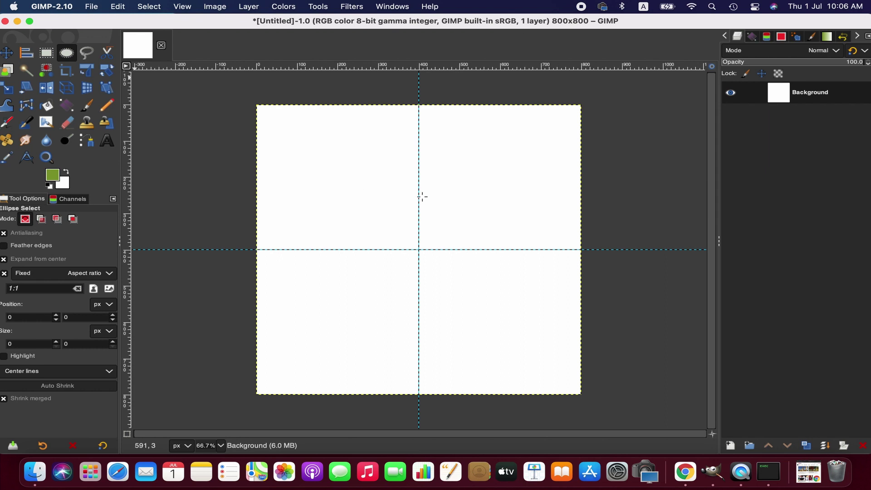
pyautogui.moveTo(364, 192); pyautogui.dragTo(455, 249)
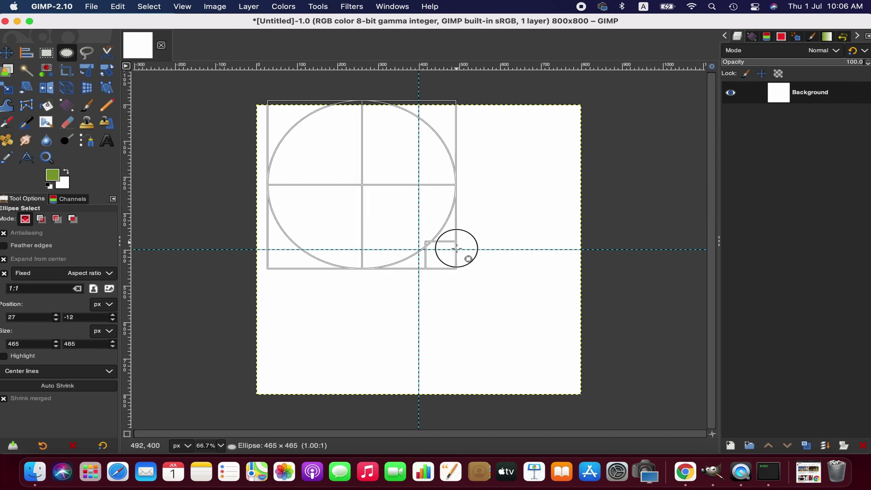
pyautogui.moveTo(373, 190); pyautogui.dragTo(416, 247)
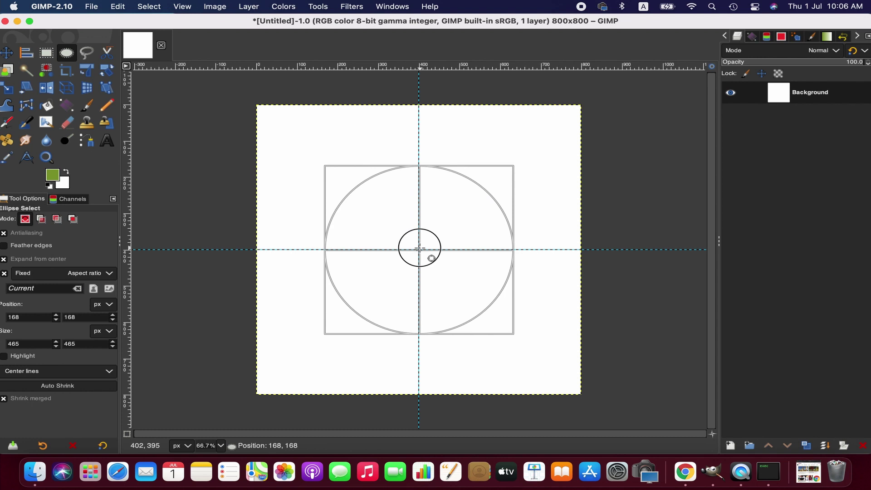
pyautogui.moveTo(503, 331); pyautogui.dragTo(507, 336)
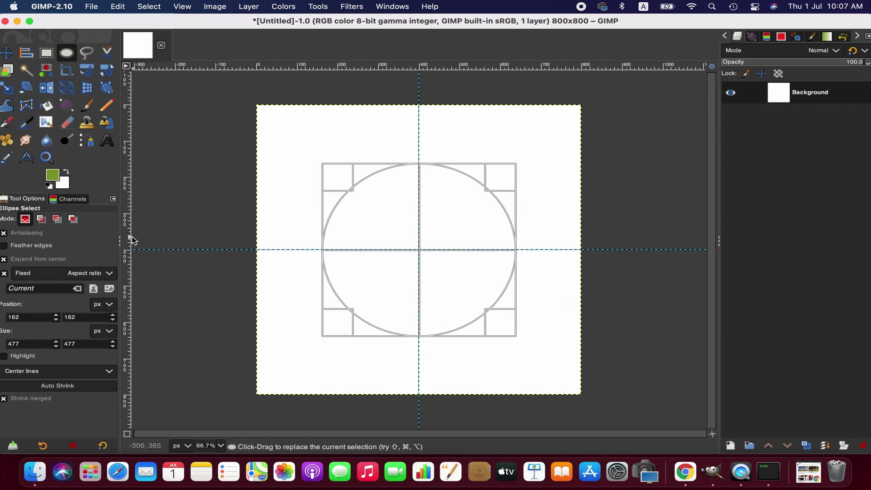
# - Bucket-fill the circular selection with olive green 819a2d
pyautogui.click(54, 179)
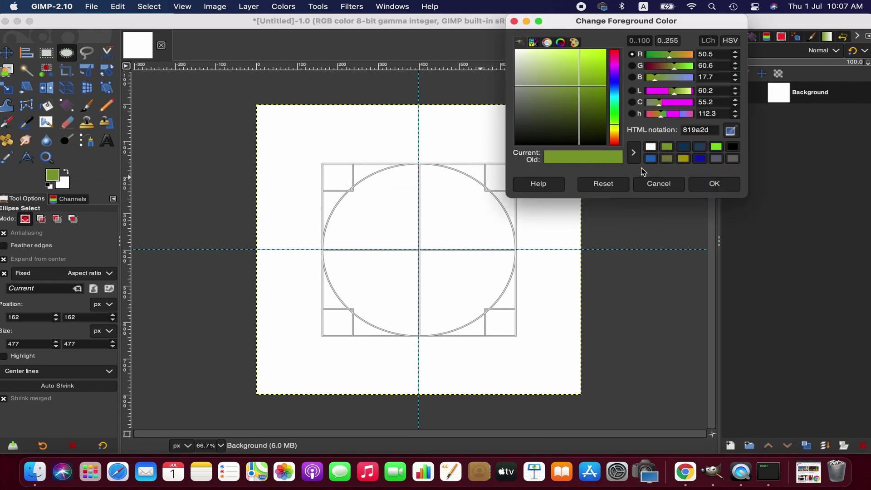
pyautogui.click(721, 187)
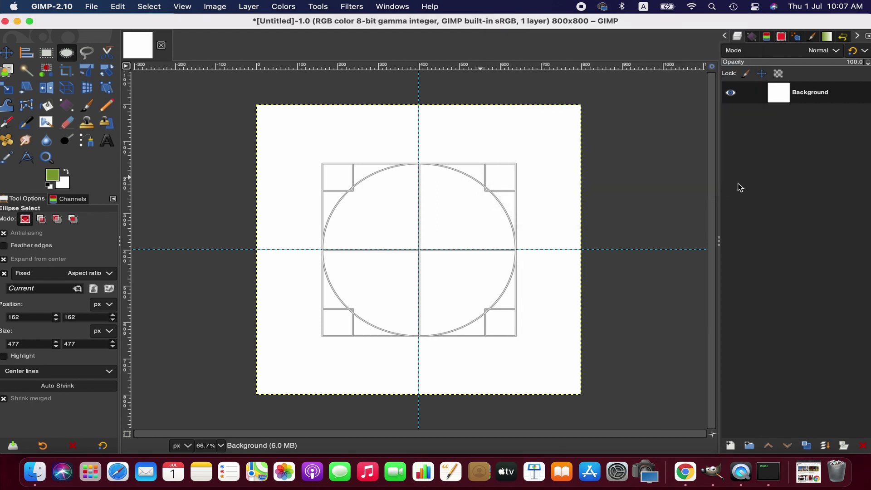
pyautogui.click(49, 108)
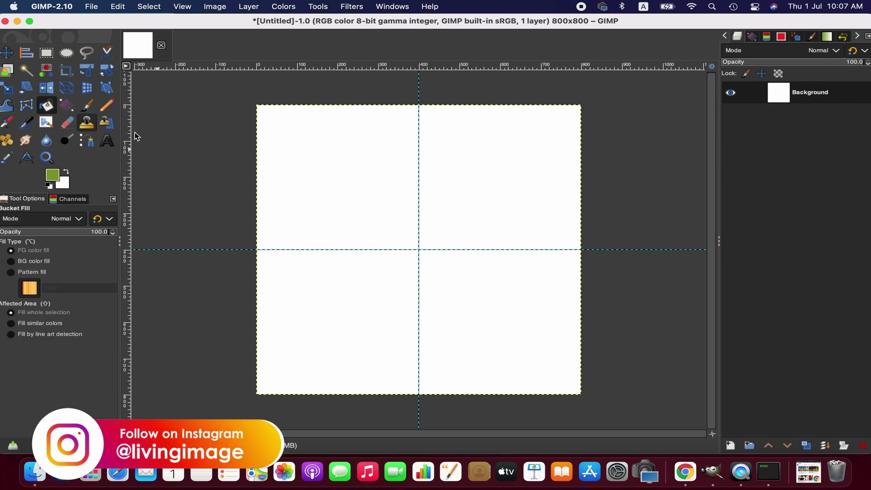
pyautogui.click(397, 233)
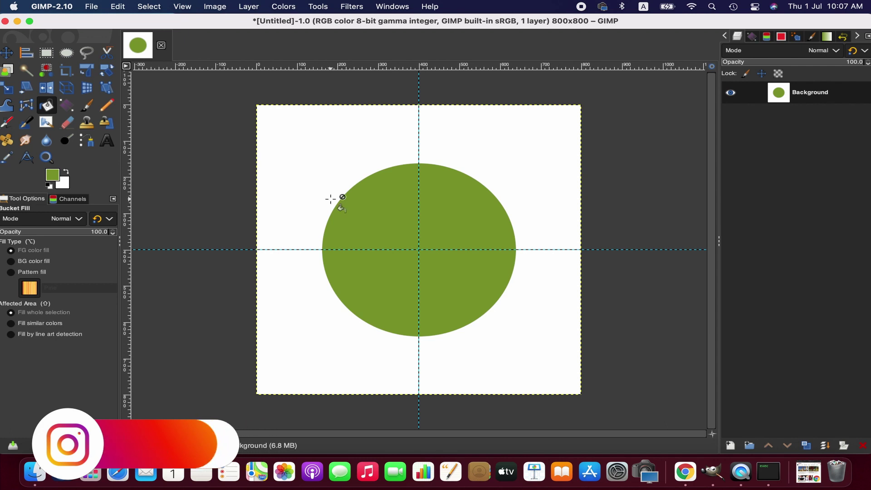
# - Shrink the circular selection to 462 px and view the canvas at 100%
pyautogui.click(67, 53)
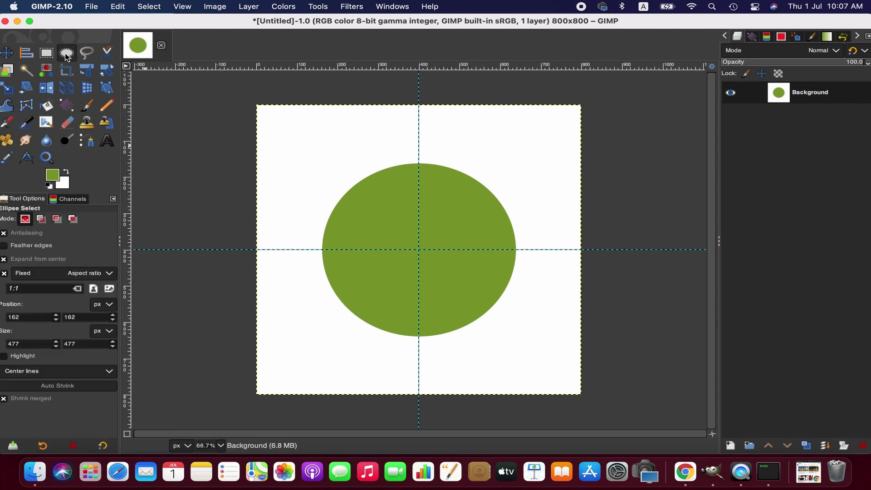
pyautogui.click(418, 200)
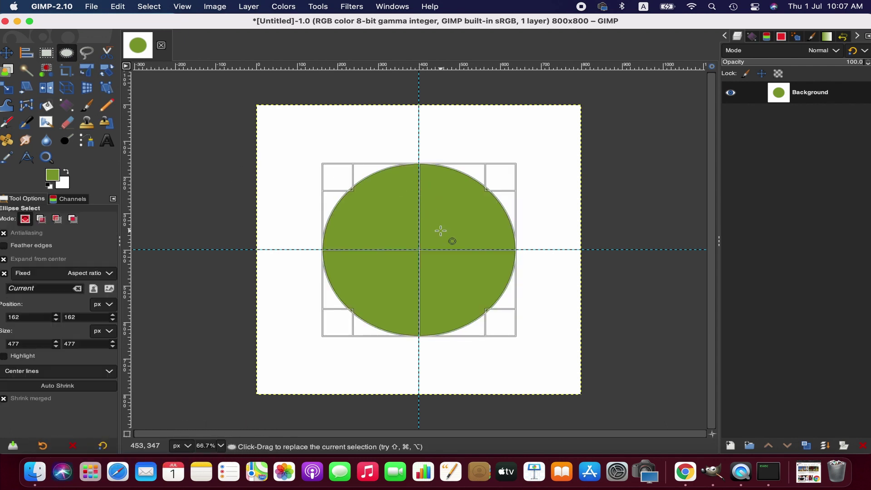
pyautogui.moveTo(516, 328); pyautogui.dragTo(512, 322)
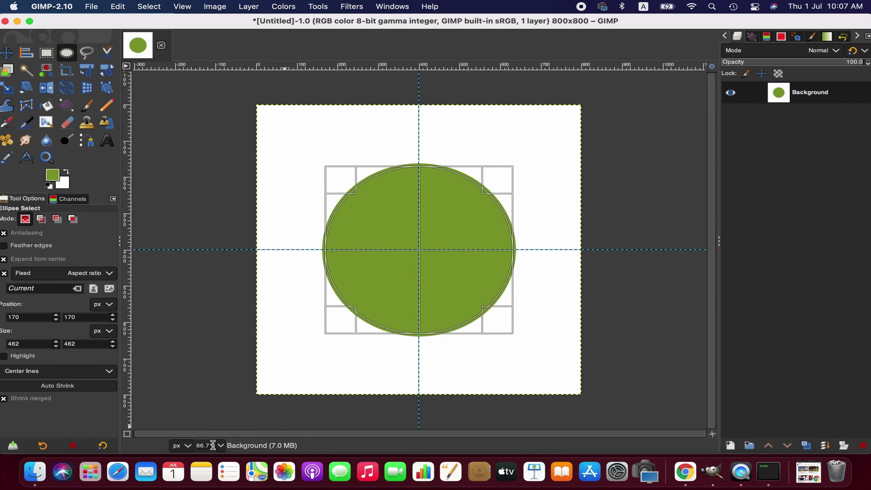
pyautogui.click(220, 446)
pyautogui.click(210, 389)
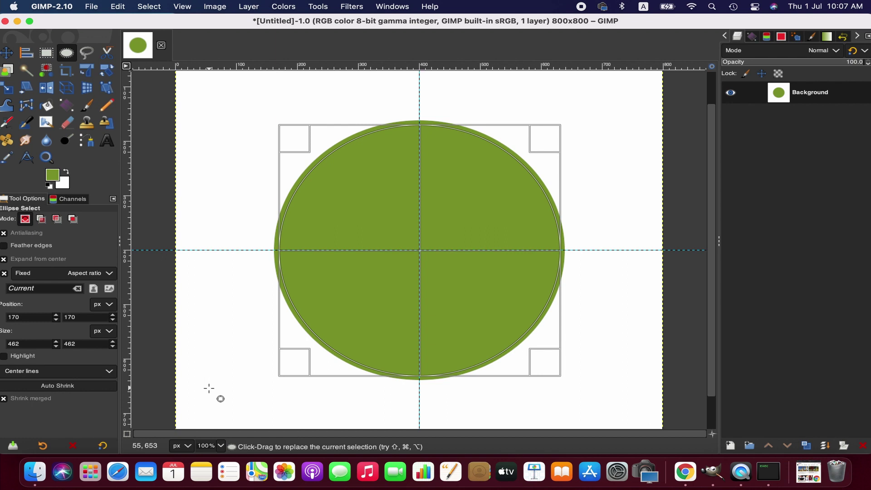
# - Clear the disc's centre with Edit > Clear, leaving a thin ring, and zoom to 66.7%
pyautogui.click(119, 6)
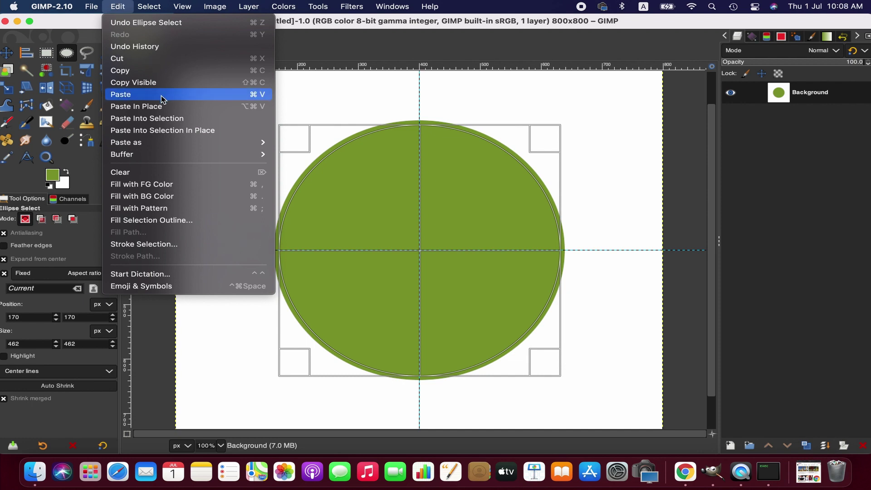
pyautogui.click(164, 175)
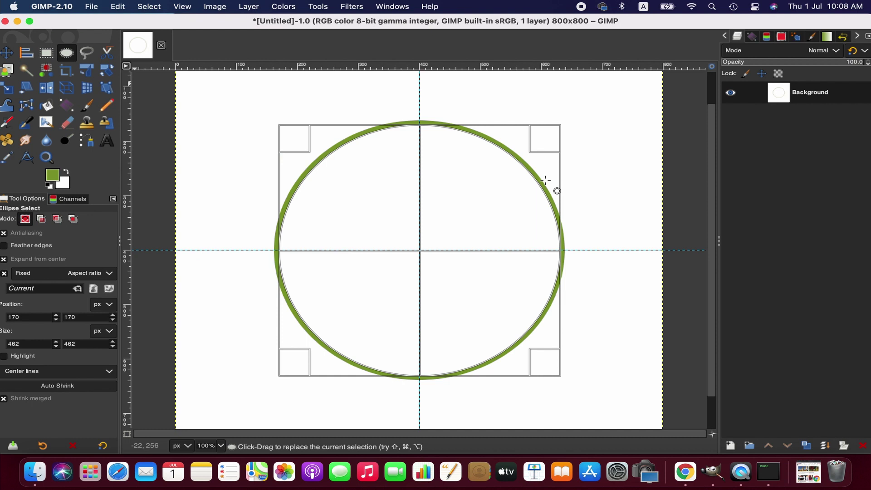
pyautogui.click(221, 445)
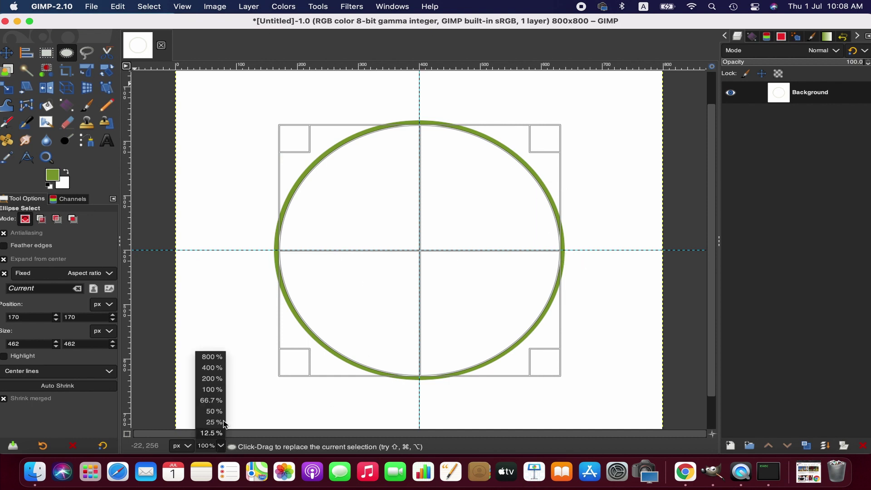
pyautogui.click(210, 400)
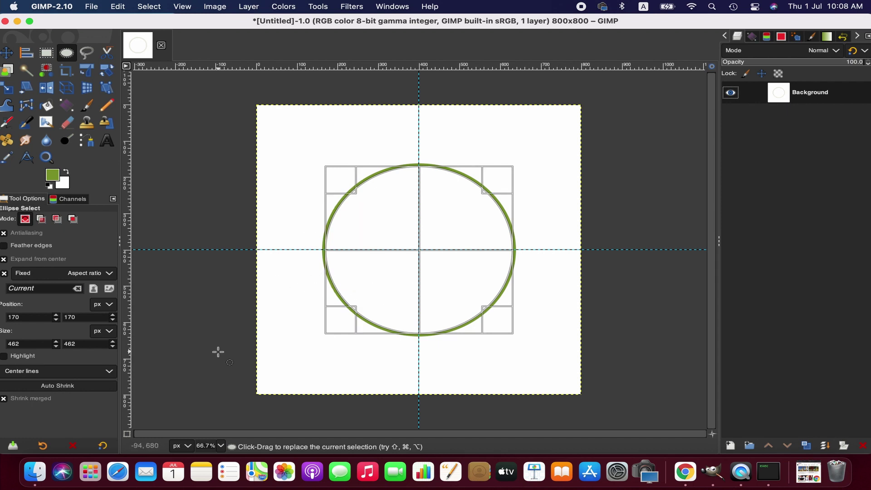
# - Drag 1.png from the Finder logo folder onto the canvas as a new layer
pyautogui.click(41, 476)
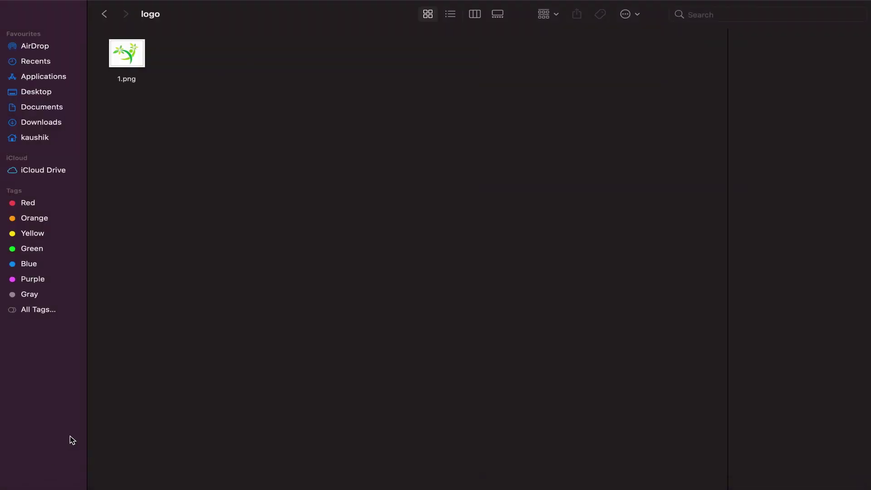
pyautogui.click(139, 66)
pyautogui.moveTo(90, 2)
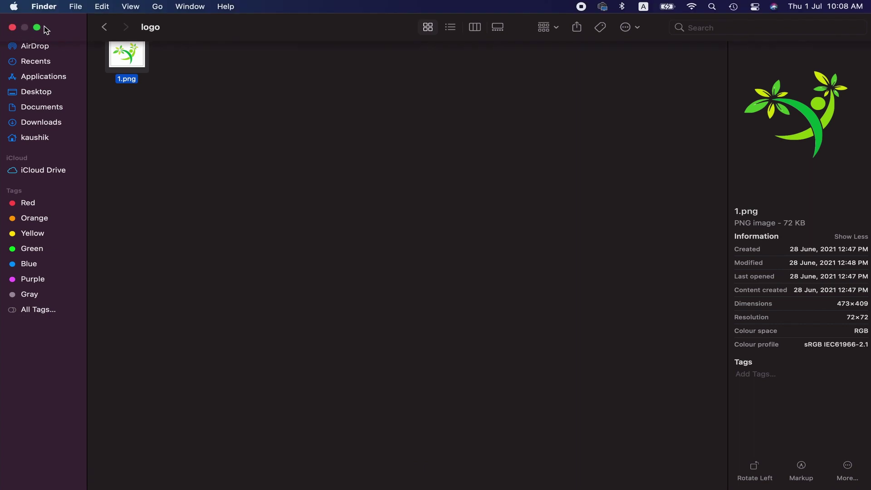
pyautogui.click(37, 28)
pyautogui.moveTo(323, 137); pyautogui.dragTo(369, 365)
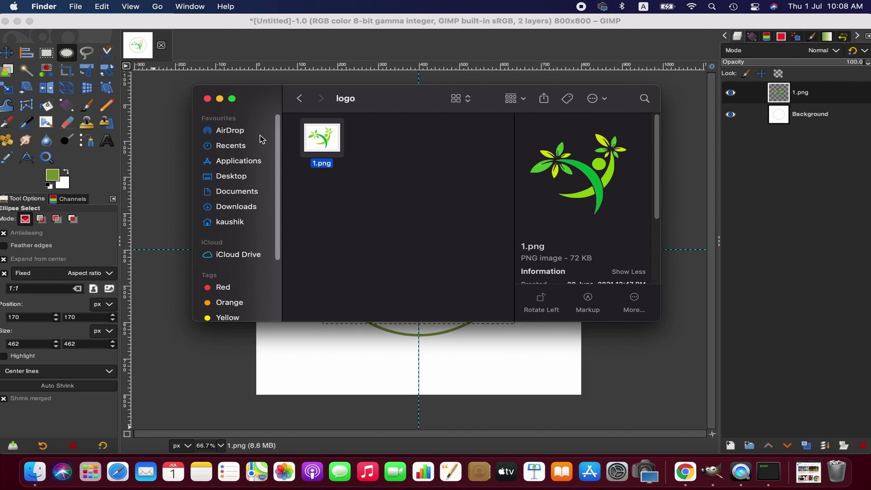
pyautogui.click(219, 99)
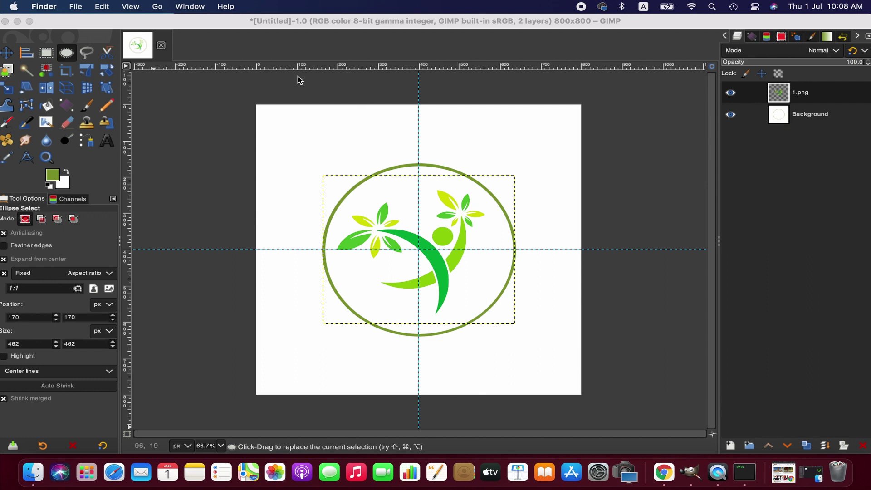
pyautogui.click(802, 121)
pyautogui.click(803, 114)
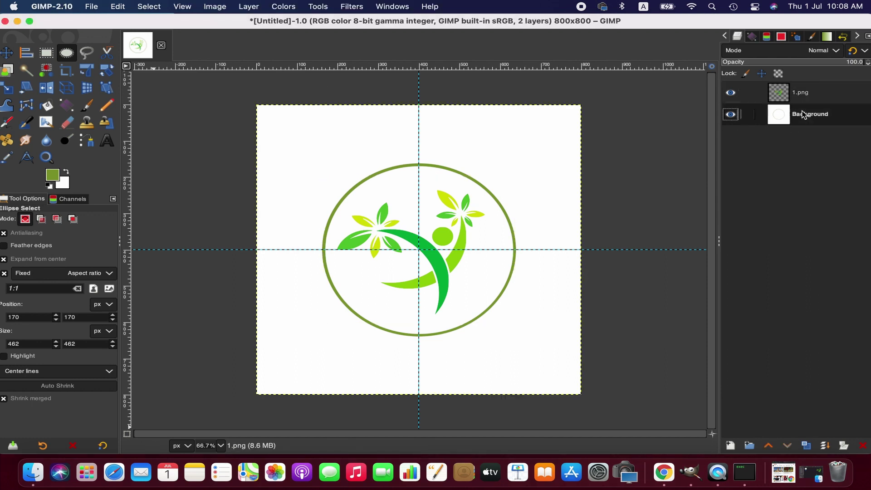
pyautogui.click(803, 95)
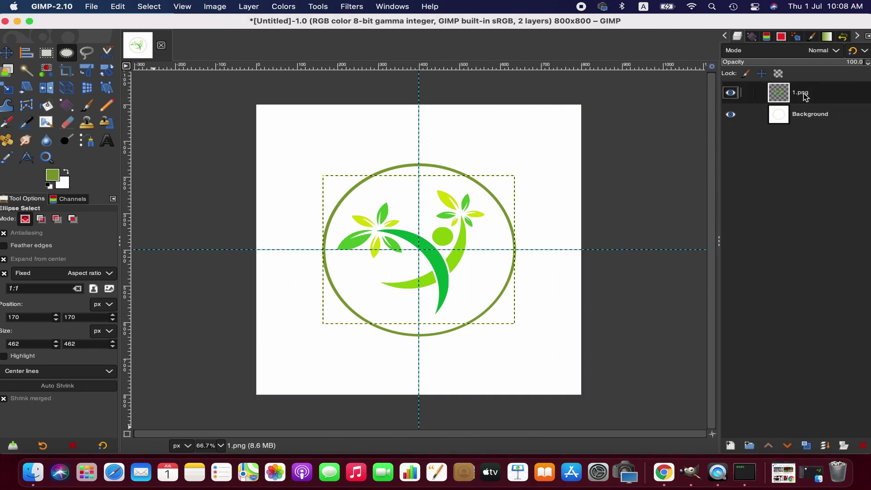
pyautogui.click(144, 5)
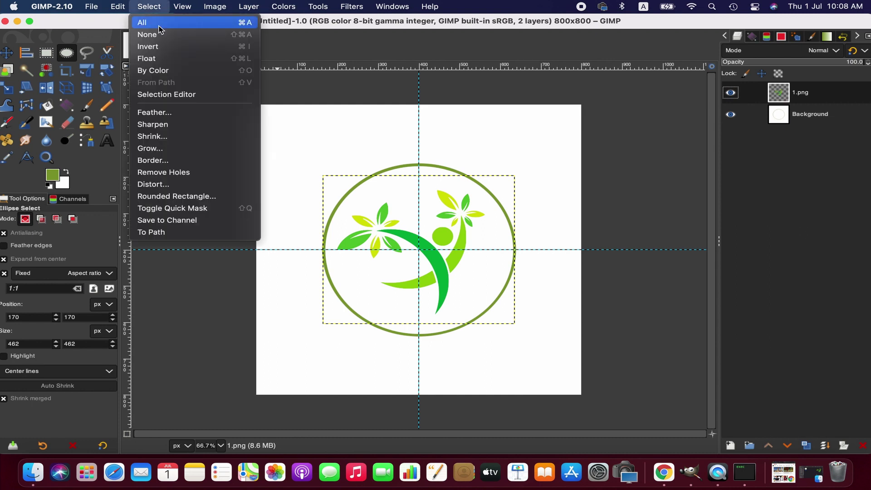
pyautogui.click(472, 46)
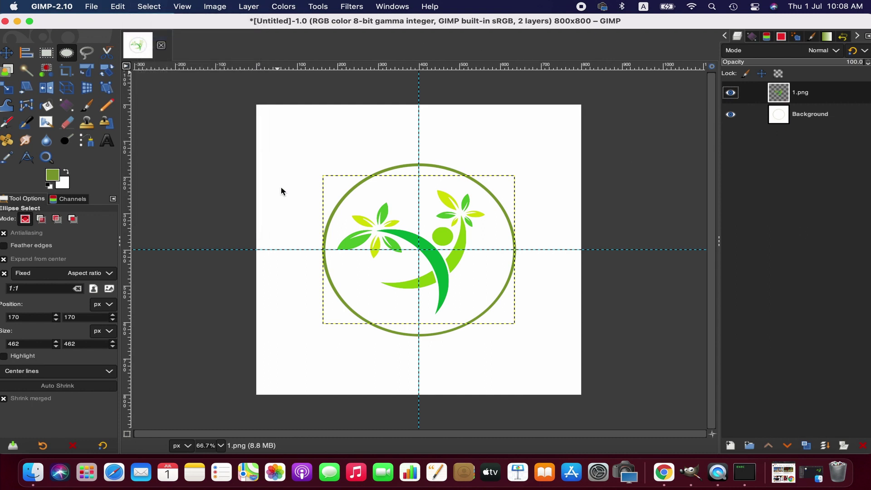
# - Move the 1.png layer about 201 px left, over the ring's left edge
pyautogui.click(12, 53)
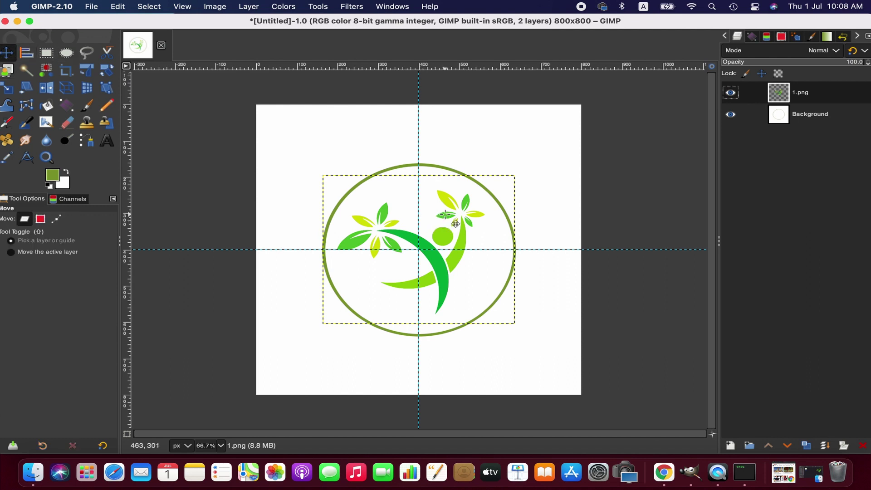
pyautogui.moveTo(444, 215); pyautogui.dragTo(363, 214)
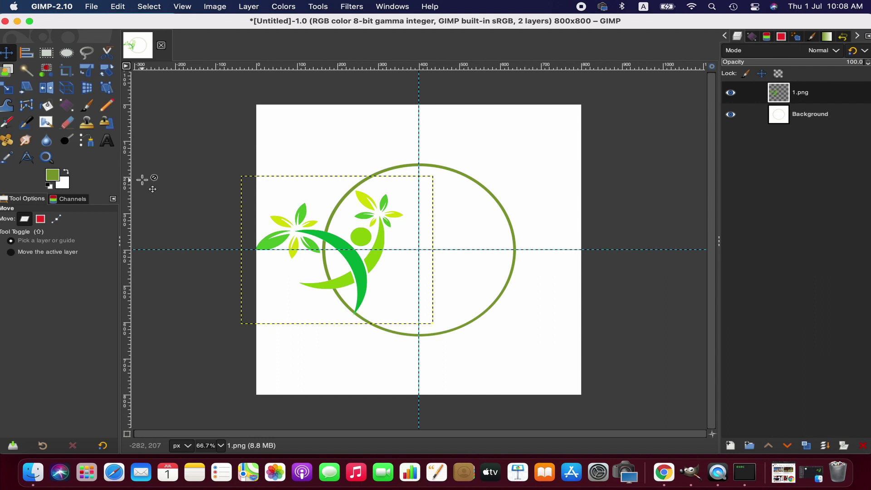
# - Flip the leafy figure horizontally and shift it about 81 px right inside the ring
pyautogui.click(54, 91)
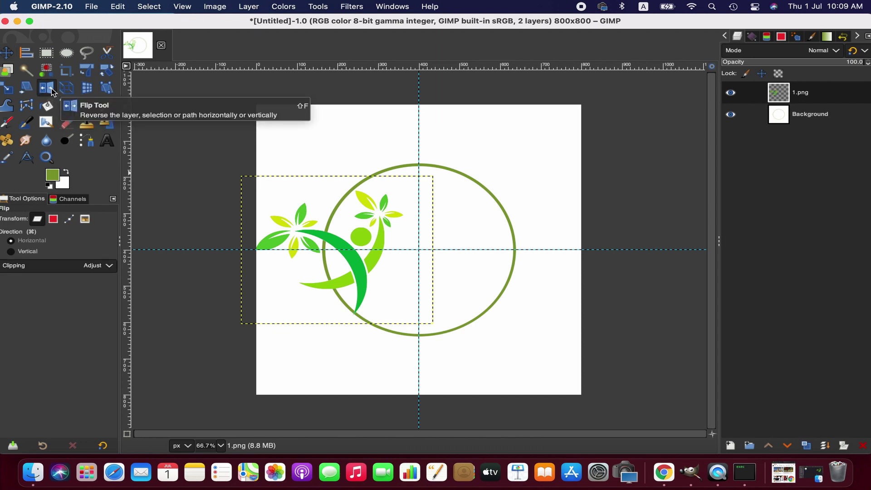
pyautogui.click(346, 215)
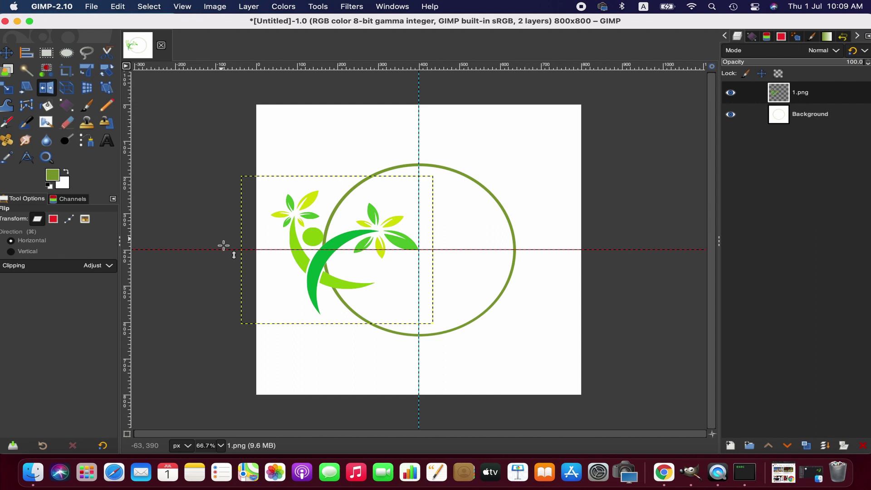
pyautogui.click(7, 53)
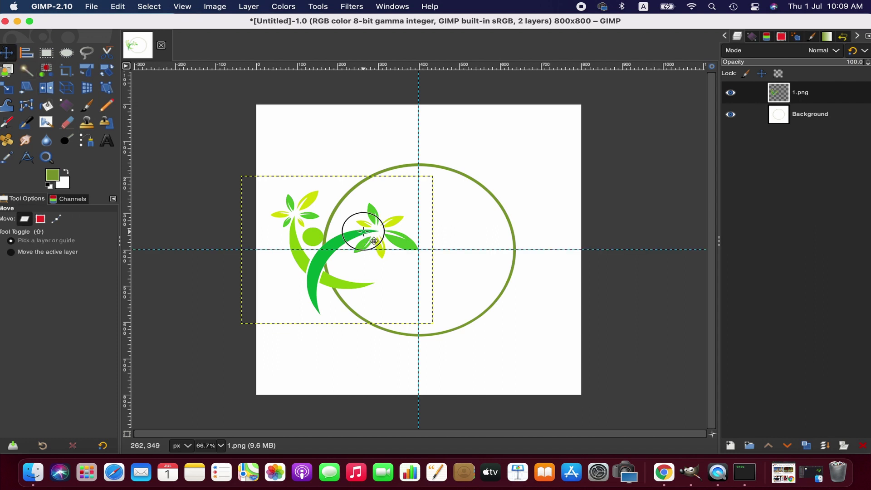
pyautogui.moveTo(373, 240); pyautogui.dragTo(403, 246)
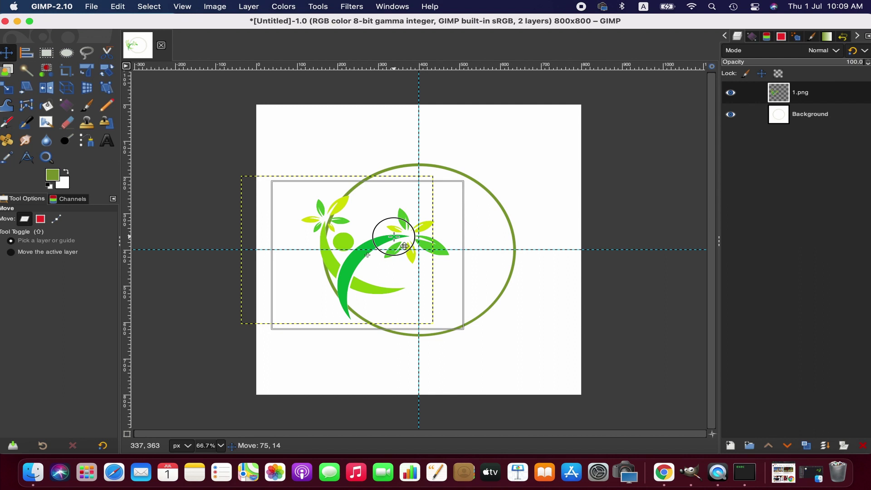
pyautogui.moveTo(403, 246); pyautogui.dragTo(406, 241)
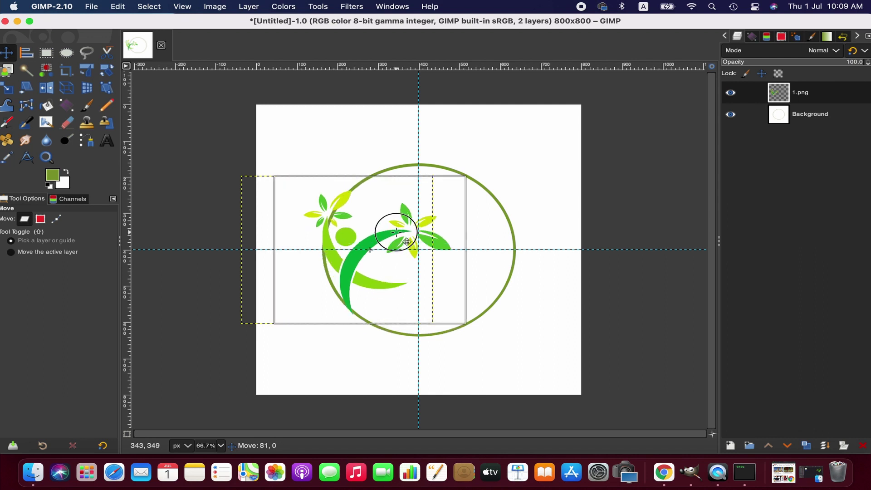
pyautogui.moveTo(406, 241); pyautogui.dragTo(406, 241)
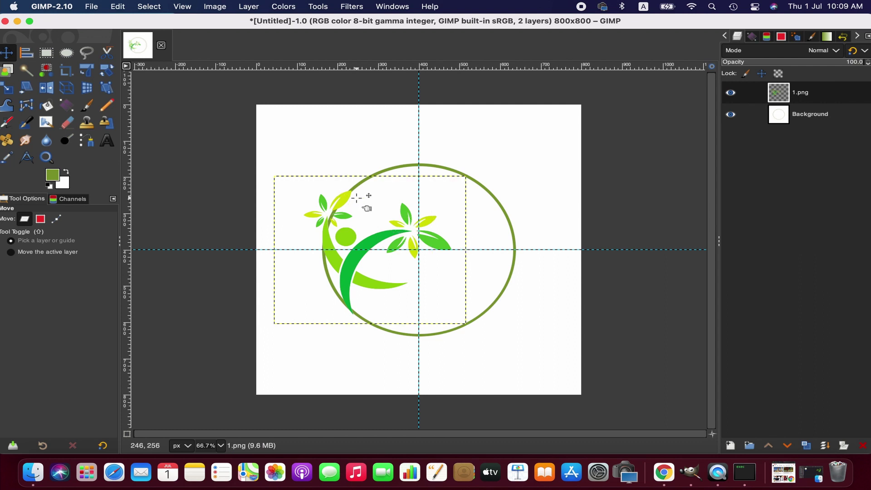
pyautogui.click(343, 203)
pyautogui.press('Right')
pyautogui.press('Right')
pyautogui.press('Right')
pyautogui.press('Right')
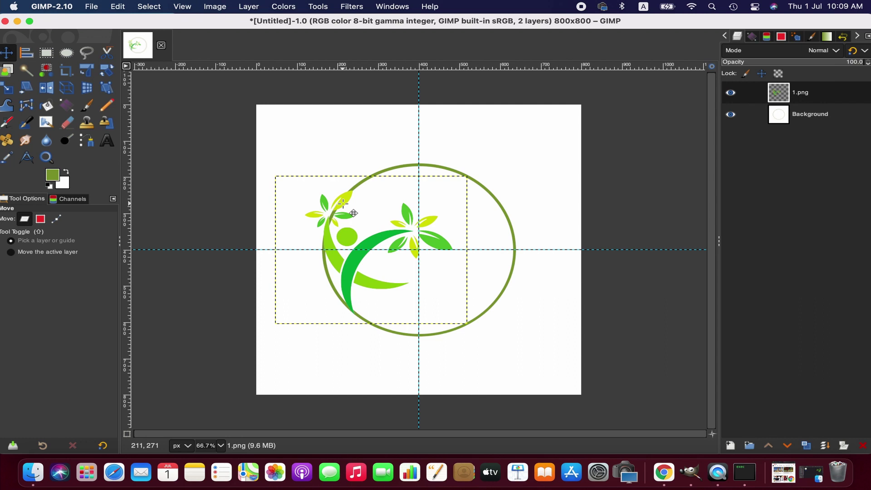
# - Make Background the active layer, choose the Eraser, and zoom to 200%
pyautogui.click(811, 99)
pyautogui.click(814, 112)
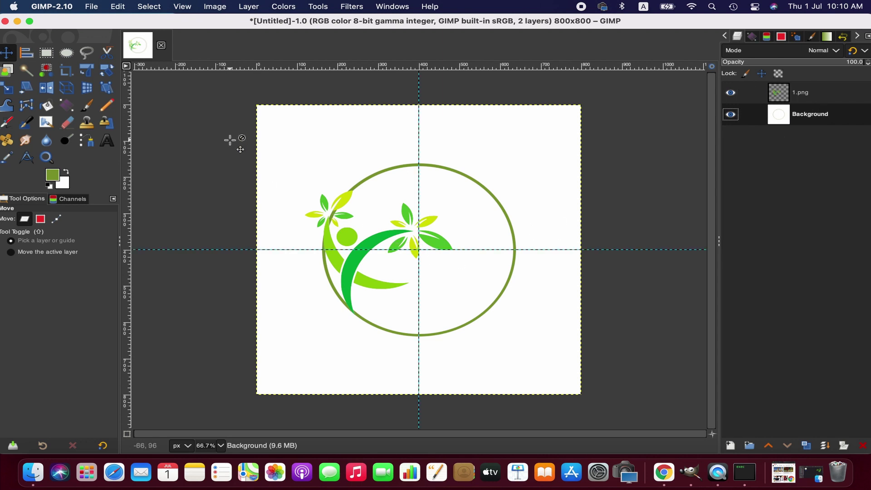
pyautogui.click(67, 126)
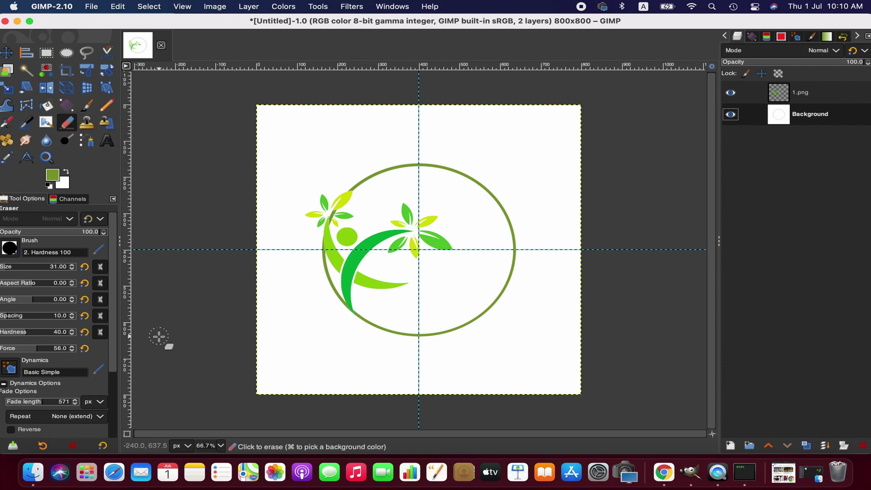
pyautogui.click(220, 447)
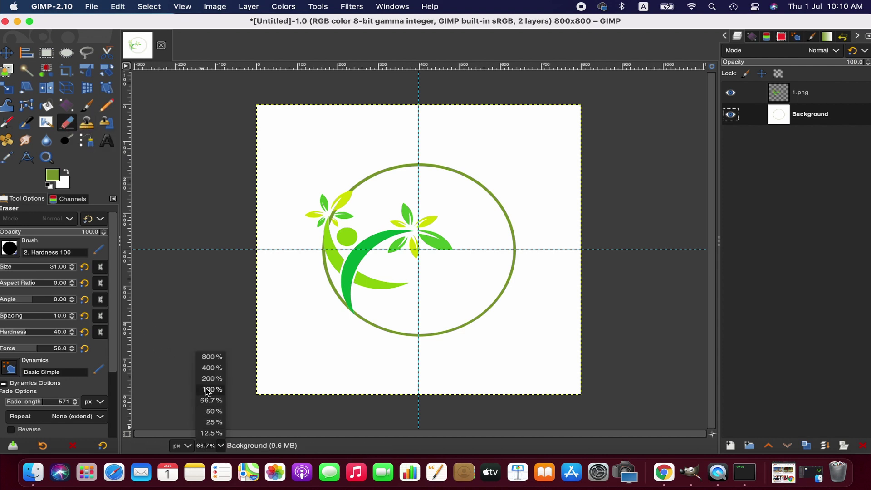
pyautogui.click(209, 393)
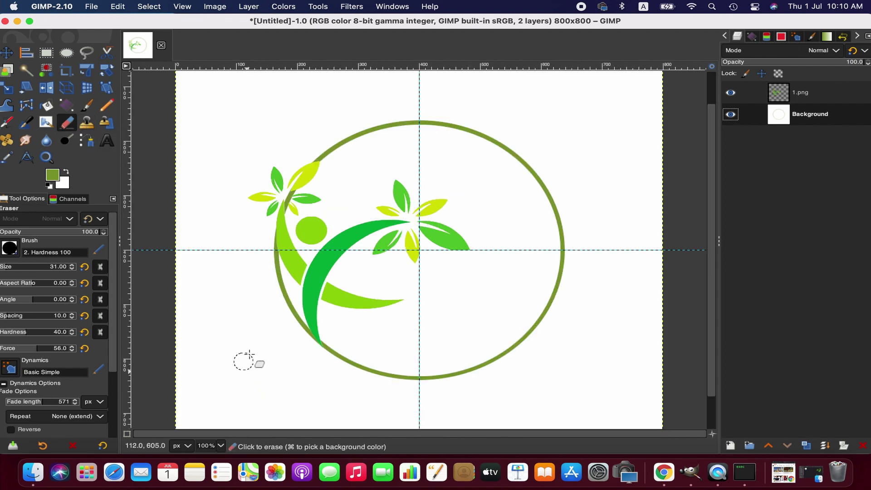
pyautogui.click(221, 445)
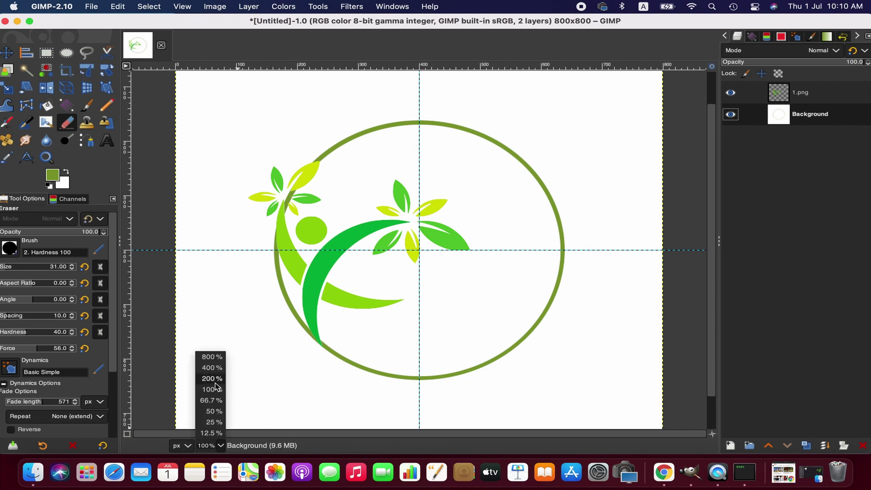
pyautogui.click(214, 380)
# - Erase the olive line along the figure's stem and left flower with a hardness-100 brush
pyautogui.moveTo(381, 434); pyautogui.dragTo(338, 435)
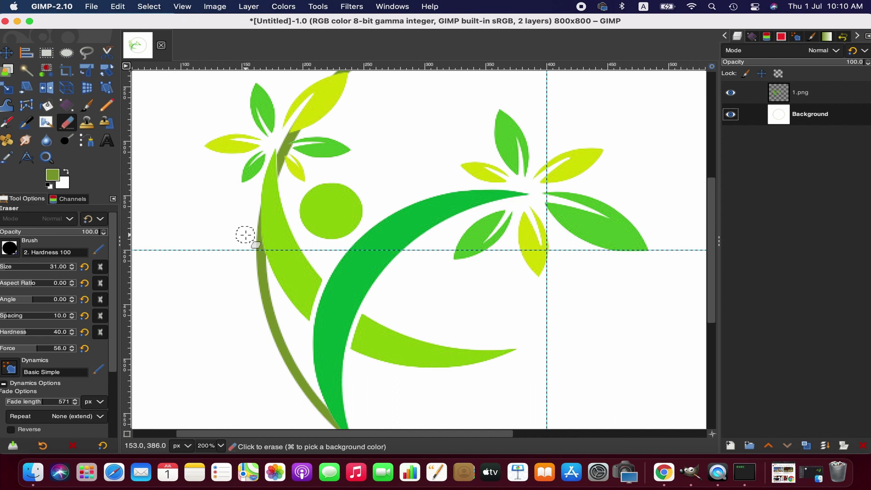
pyautogui.moveTo(253, 213)
pyautogui.mouseDown()
pyautogui.moveTo(273, 301)
pyautogui.moveTo(243, 274)
pyautogui.moveTo(286, 352)
pyautogui.mouseUp()
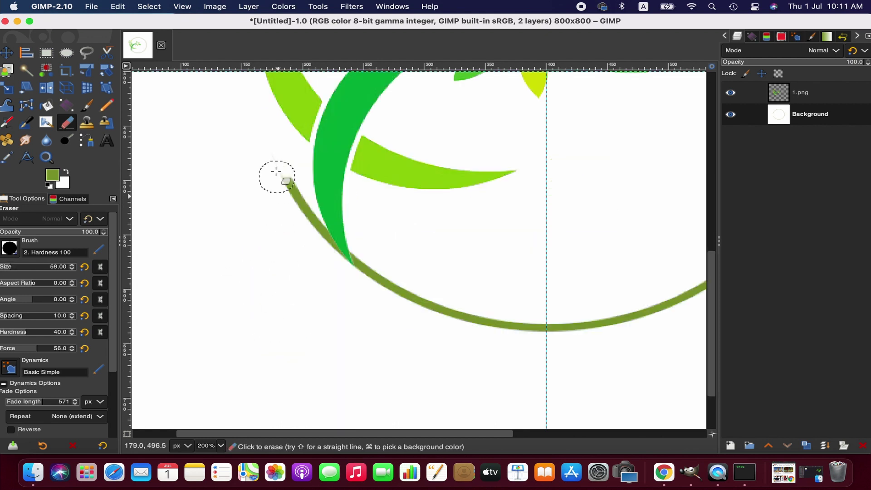
pyautogui.moveTo(278, 177); pyautogui.dragTo(312, 227)
pyautogui.moveTo(34, 332); pyautogui.dragTo(73, 332)
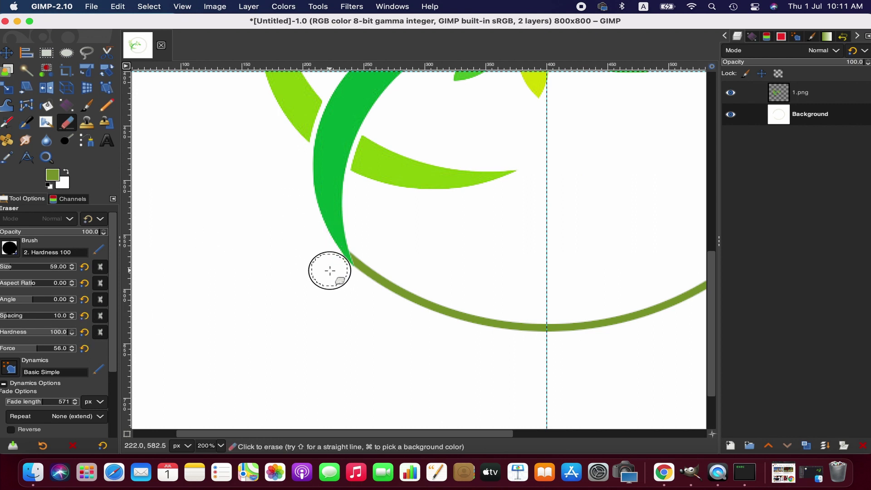
pyautogui.scroll(10, 282, 247)
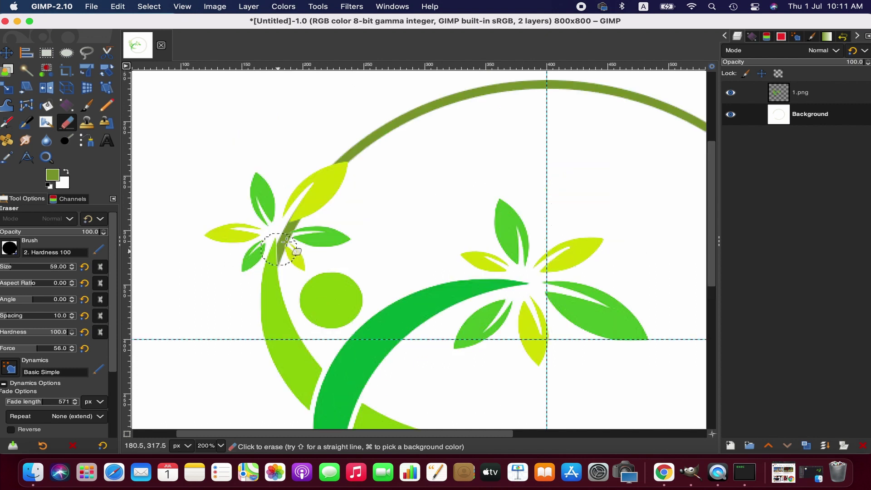
pyautogui.moveTo(289, 230); pyautogui.dragTo(282, 259)
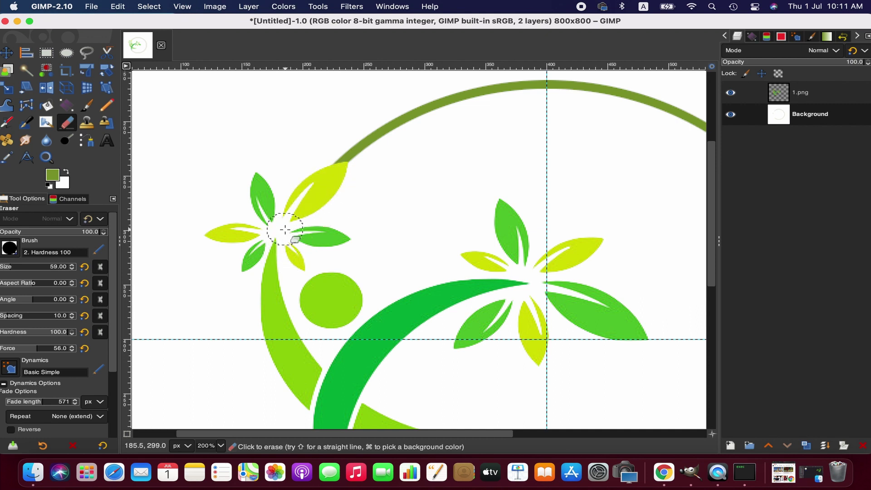
pyautogui.scroll(-5, 286, 219)
pyautogui.scroll(-3, 346, 226)
pyautogui.scroll(3, 344, 225)
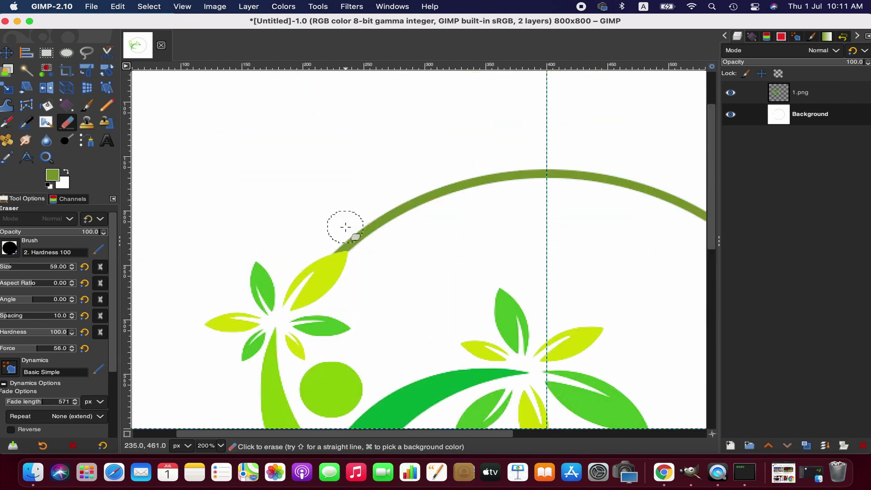
pyautogui.scroll(3, 345, 226)
pyautogui.click(221, 446)
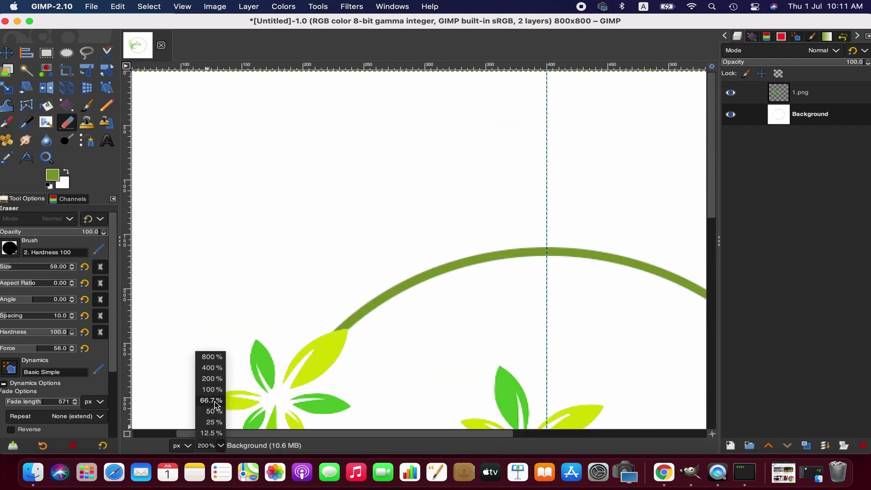
# - Zoom out to 66.7% and set up the Text tool with the Alesandra font
pyautogui.click(214, 402)
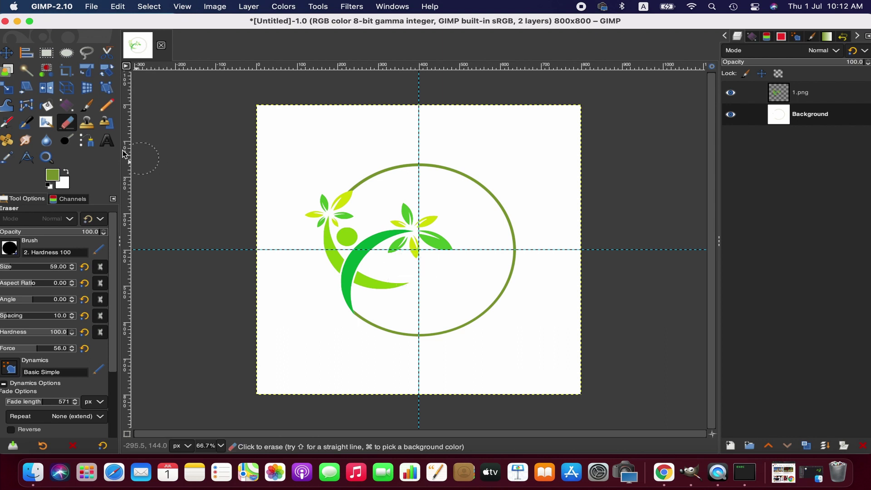
pyautogui.click(107, 141)
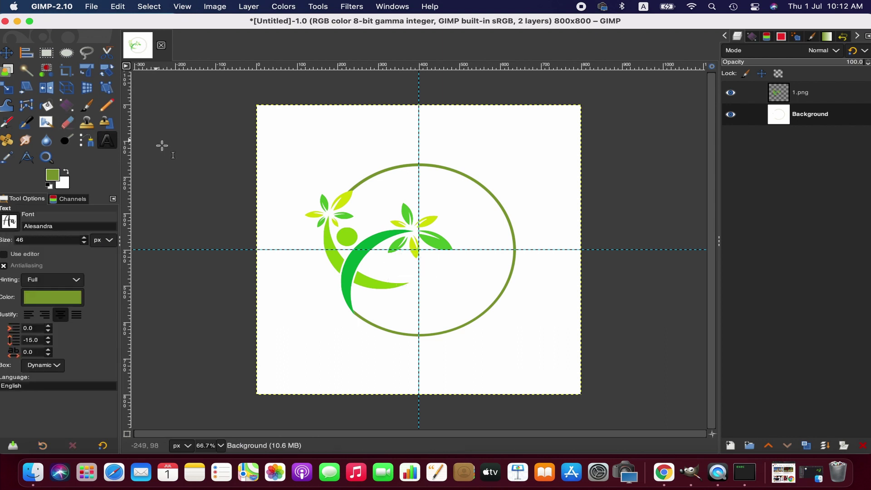
pyautogui.click(8, 222)
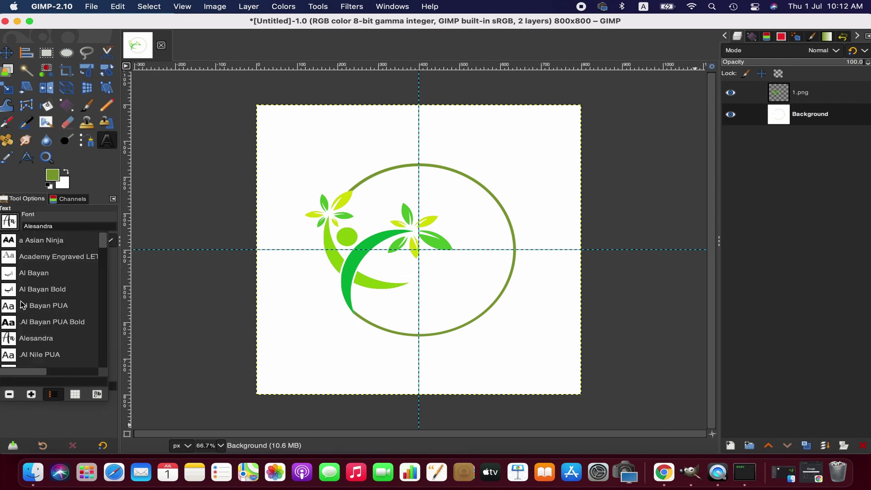
pyautogui.scroll(-5, 38, 290)
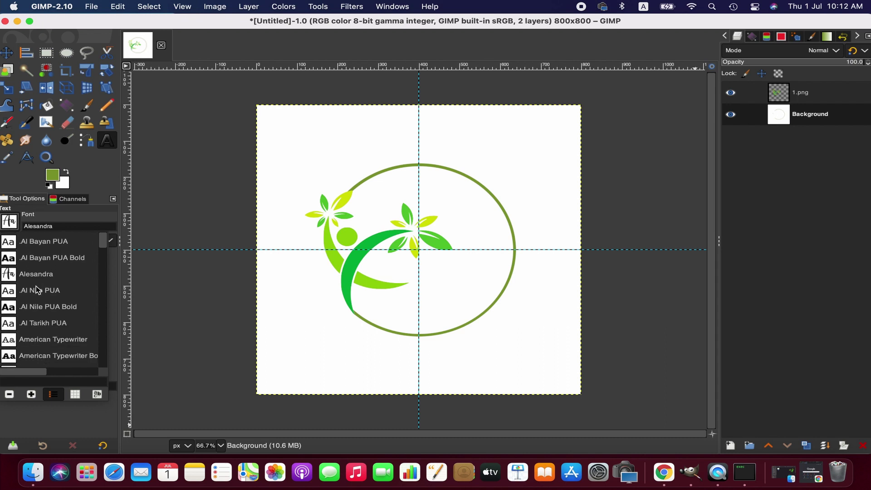
pyautogui.scroll(5, 38, 290)
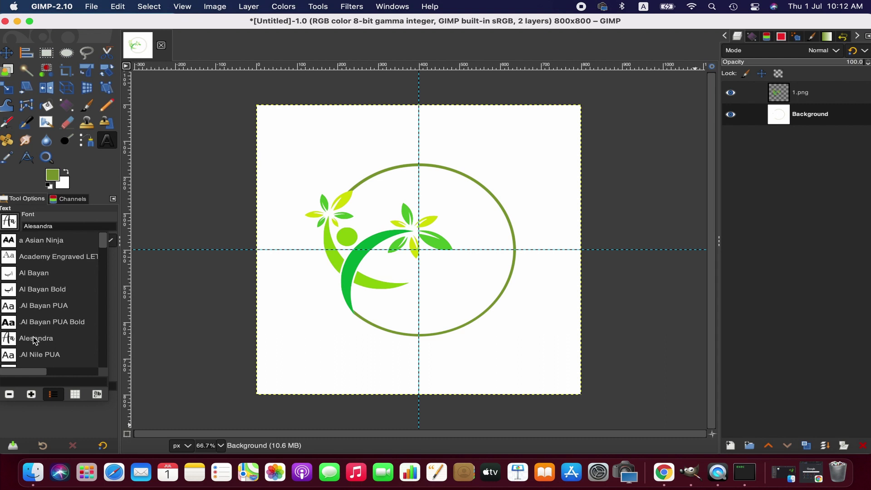
pyautogui.click(401, 272)
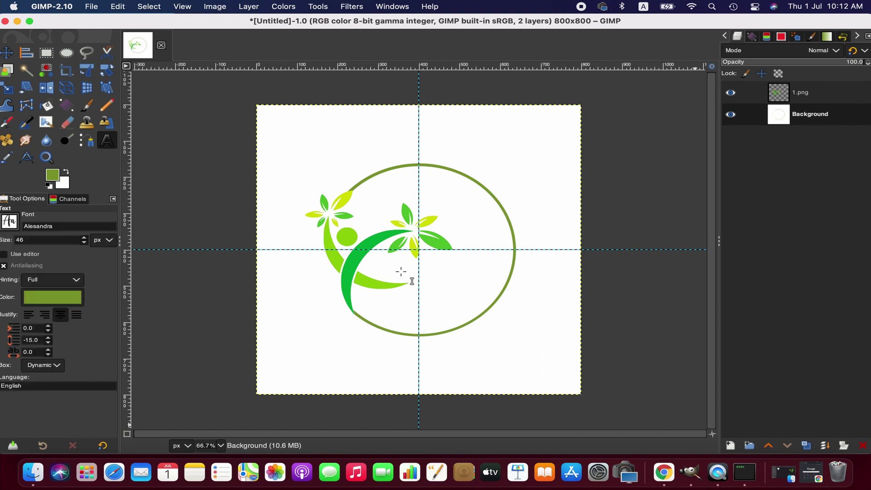
# - Type 'Incredible Nature' in a text box inside the ring below the figure
pyautogui.click(367, 261)
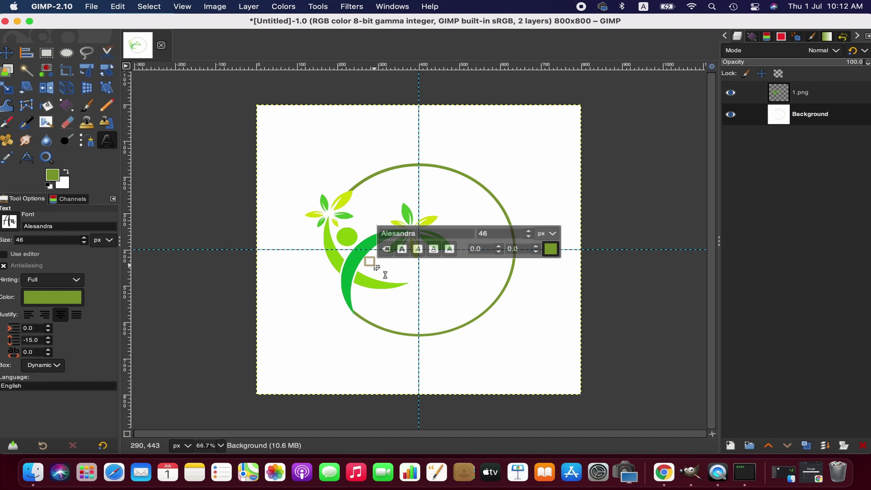
pyautogui.write('INCR')
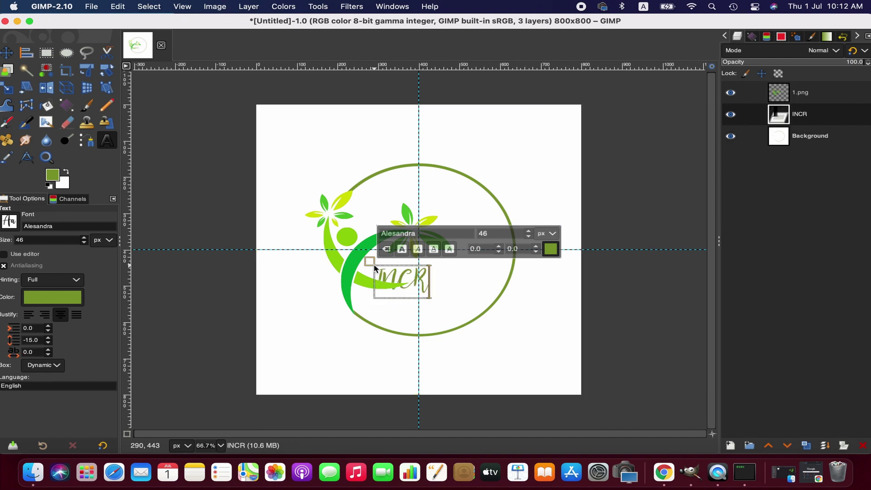
pyautogui.write('IO')
pyautogui.press('BackSpace')
pyautogui.press('BackSpace')
pyautogui.press('BackSpace')
pyautogui.press('BackSpace')
pyautogui.press('BackSpace')
pyautogui.press('BackSpace')
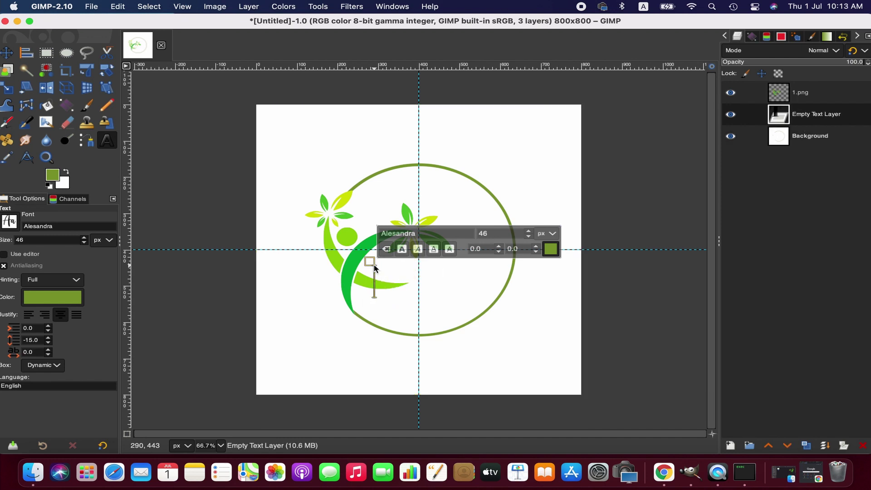
pyautogui.write('Inc')
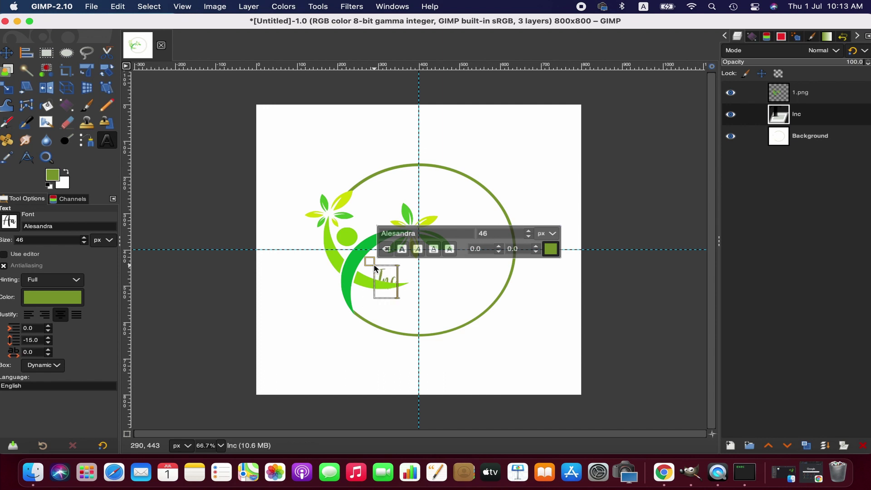
pyautogui.write('redible')
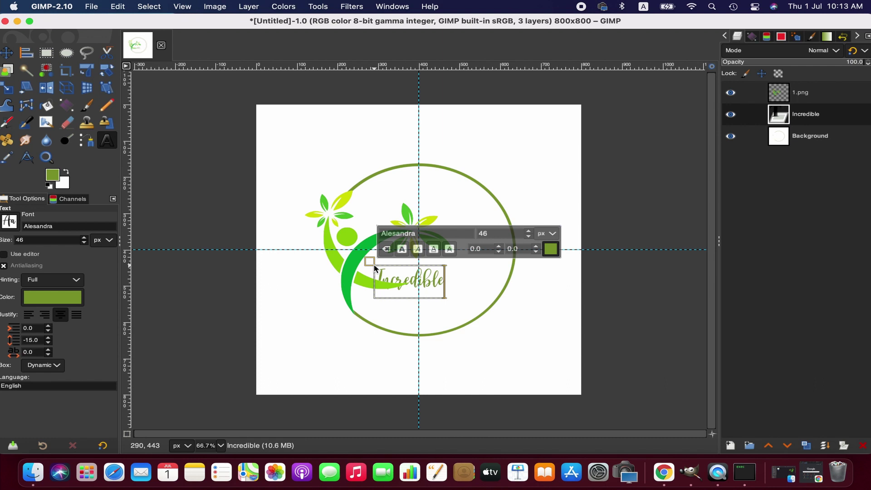
pyautogui.write(' Natur')
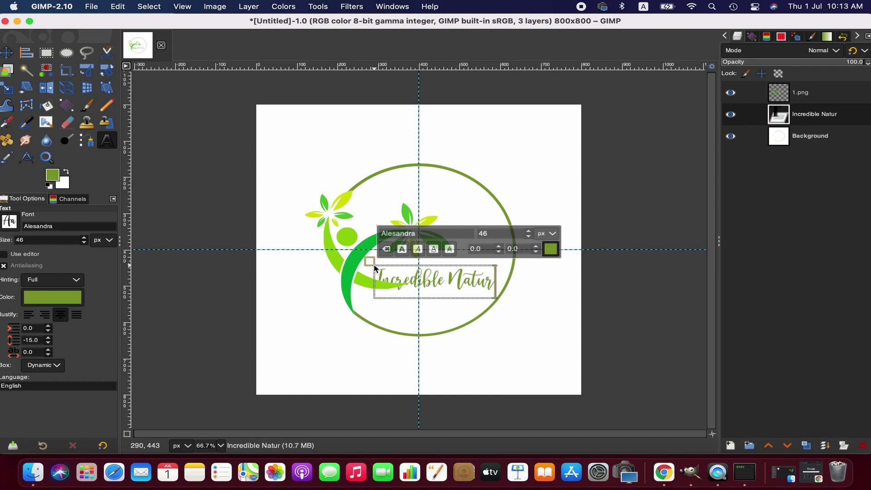
pyautogui.write('e')
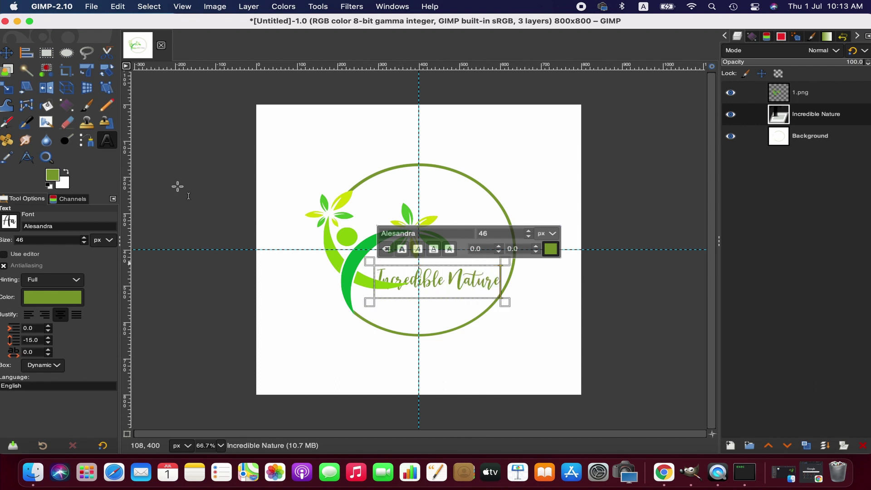
# - Move the Incredible Nature text about 14 px left and 31 px up against the figure's stem
pyautogui.click(8, 53)
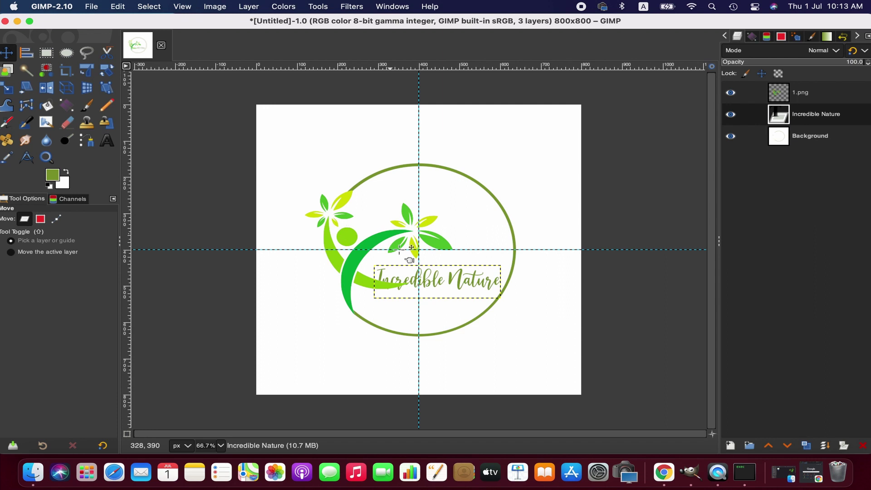
pyautogui.click(451, 276)
pyautogui.moveTo(450, 276); pyautogui.dragTo(446, 267)
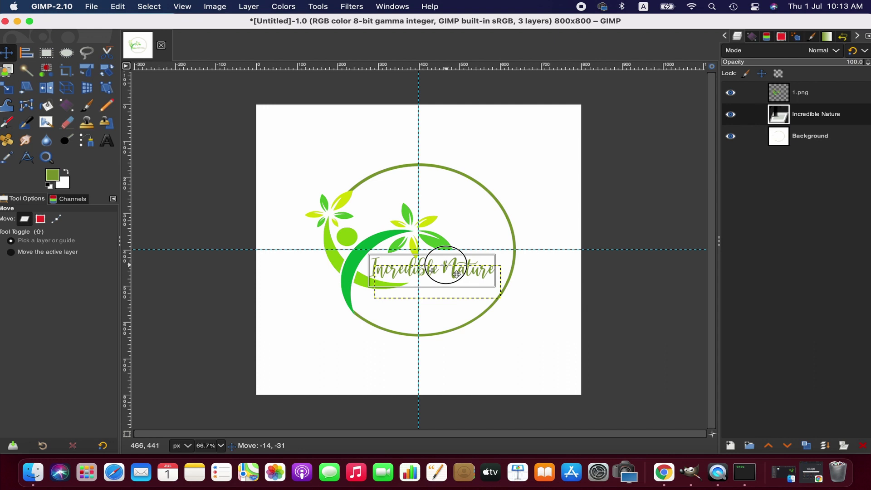
pyautogui.moveTo(446, 266); pyautogui.dragTo(446, 267)
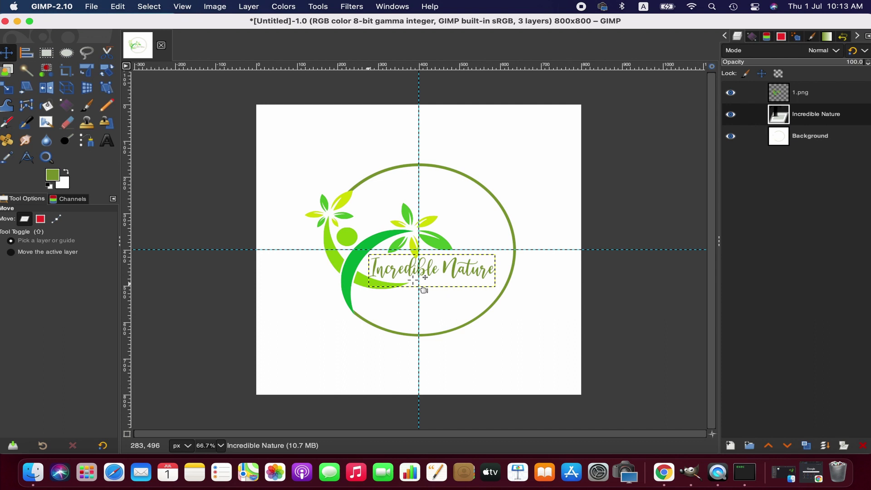
# - Reselect the Incredible Nature text layer as the active layer
pyautogui.click(824, 141)
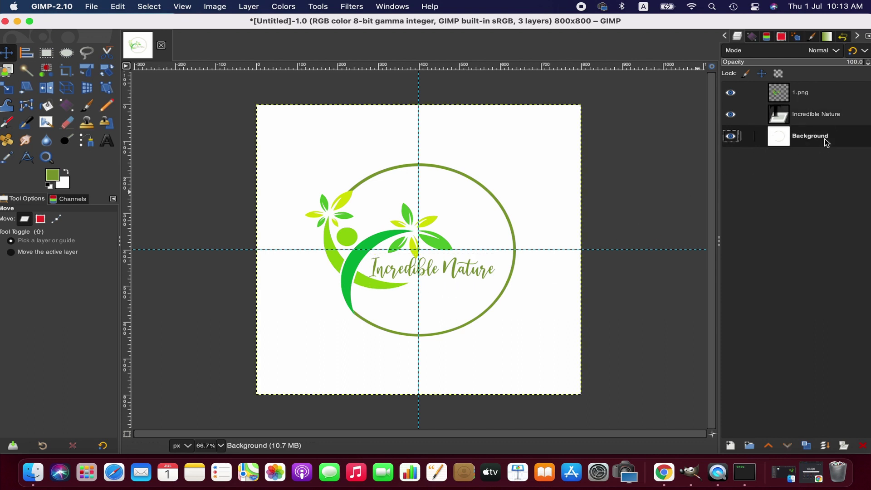
pyautogui.click(819, 118)
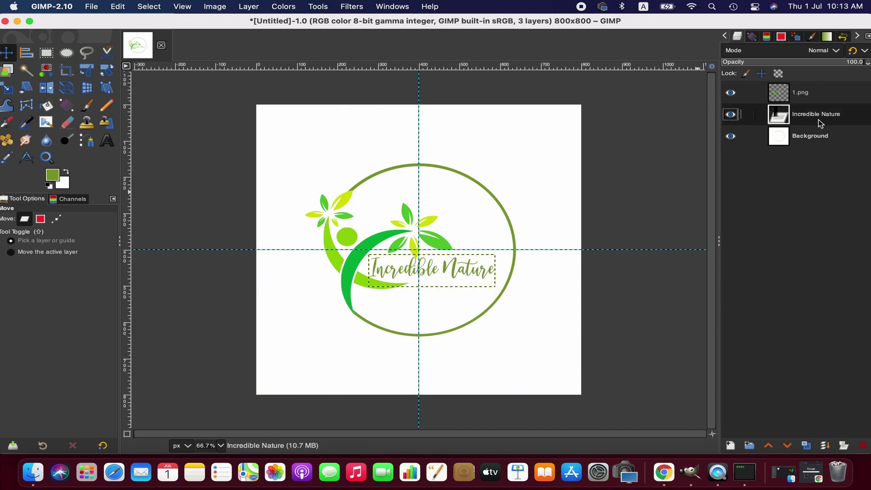
pyautogui.hotkey('ctrl', 'f')
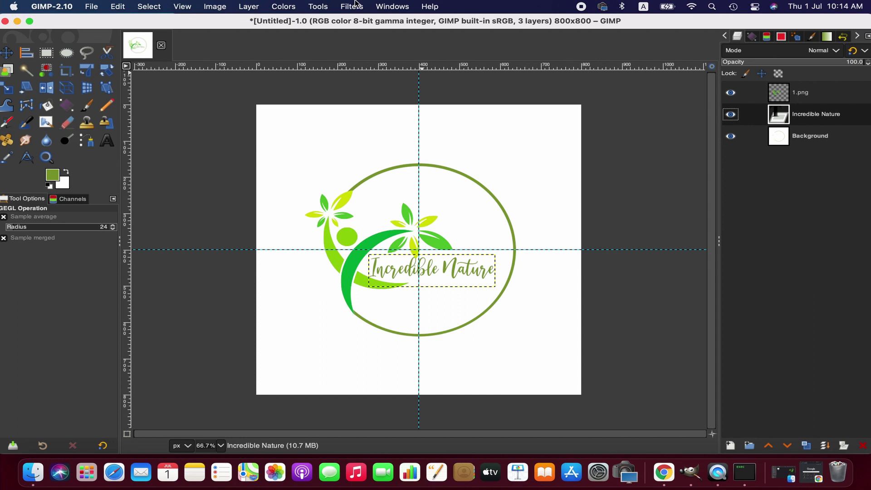
# - Add a Drop Shadow to the text with a lime-green colour sampled from the logo
pyautogui.click(356, 5)
pyautogui.moveTo(412, 124)
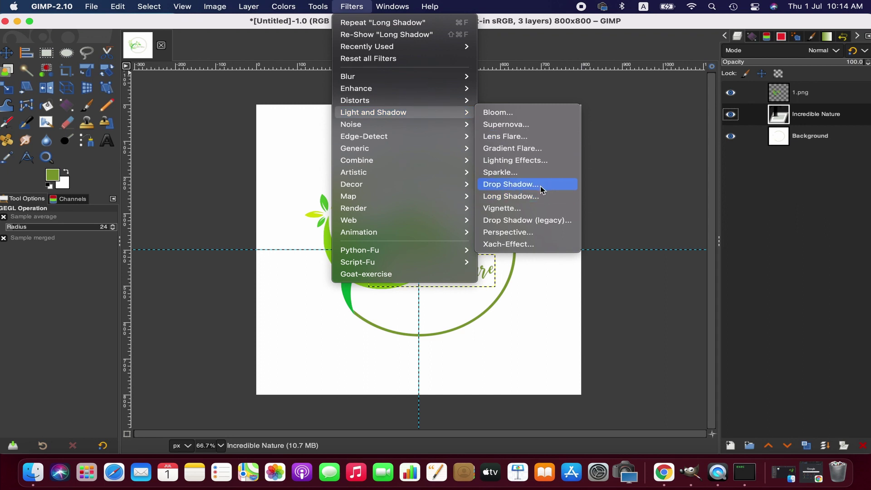
pyautogui.click(539, 185)
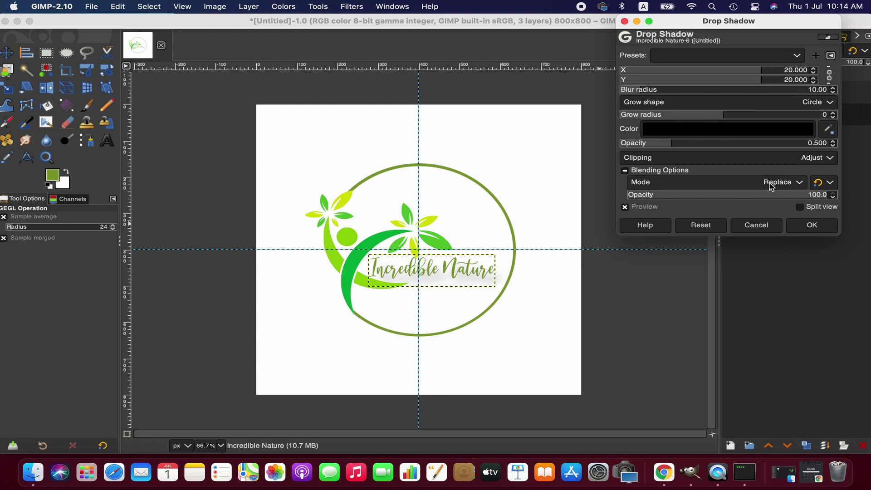
pyautogui.click(775, 130)
pyautogui.click(858, 149)
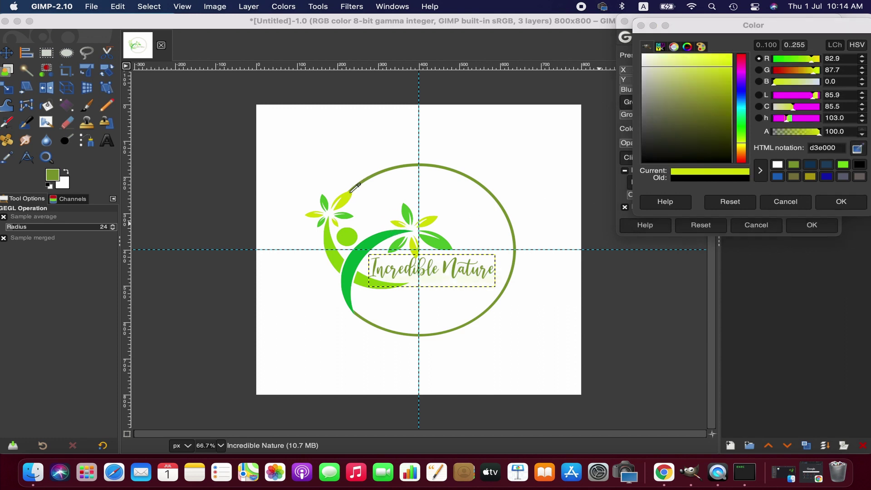
pyautogui.click(329, 237)
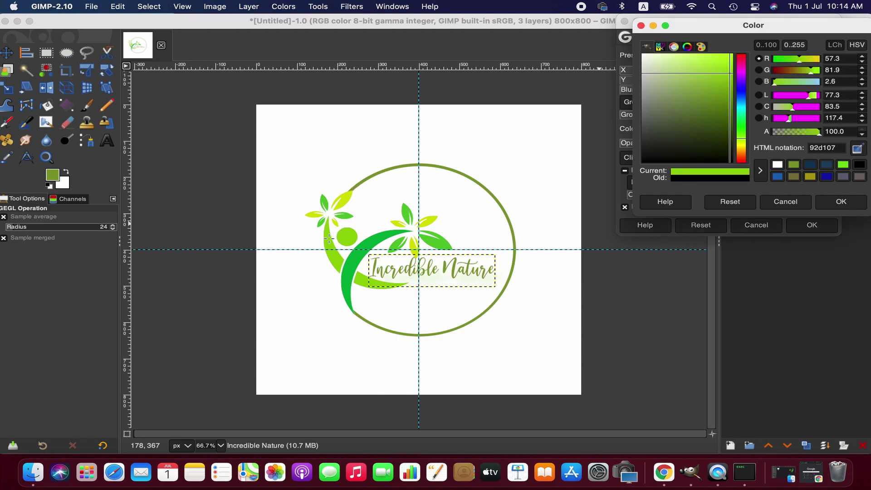
pyautogui.click(794, 177)
pyautogui.click(843, 167)
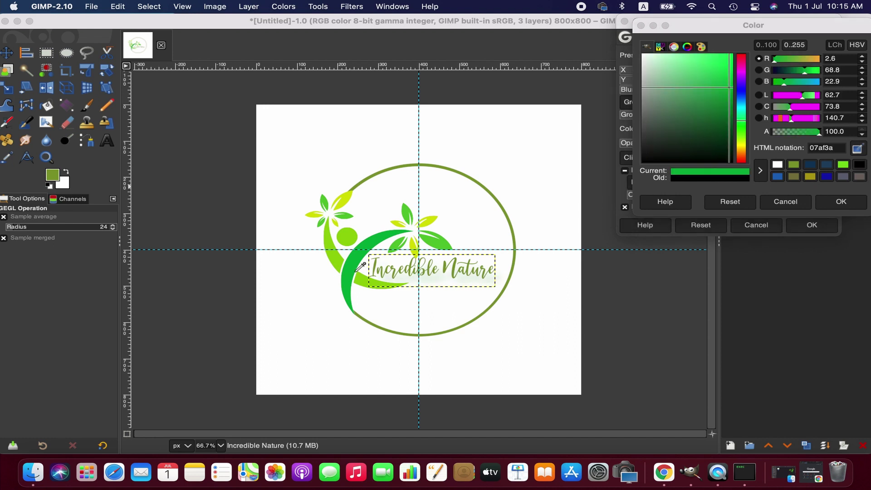
pyautogui.click(338, 256)
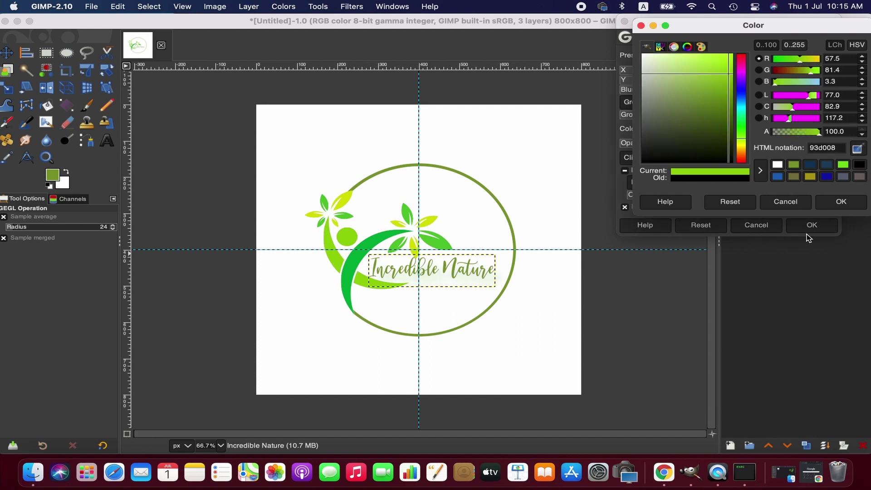
pyautogui.click(831, 207)
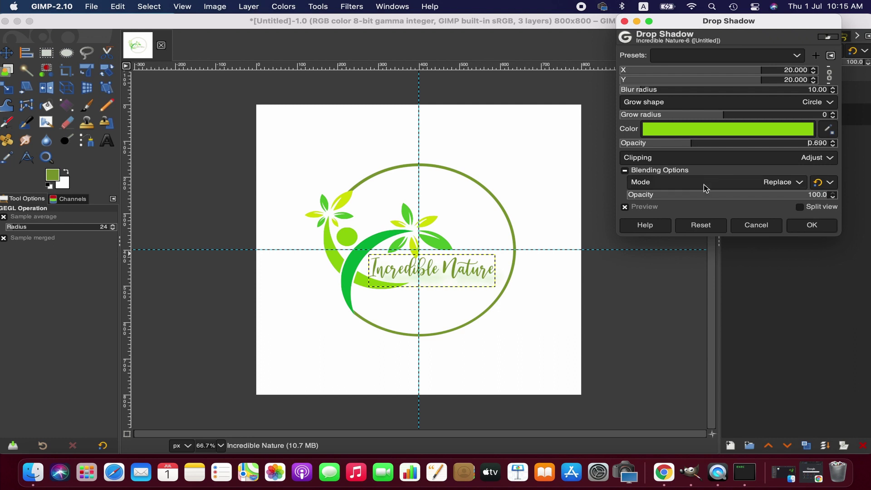
# - Set the shadow offset to 5.419, blur 19.88 and grow radius 10, then apply it
pyautogui.moveTo(667, 89)
pyautogui.mouseDown()
pyautogui.moveTo(680, 88)
pyautogui.moveTo(633, 89)
pyautogui.moveTo(663, 90)
pyautogui.moveTo(652, 91)
pyautogui.mouseUp()
pyautogui.moveTo(748, 70); pyautogui.dragTo(731, 69)
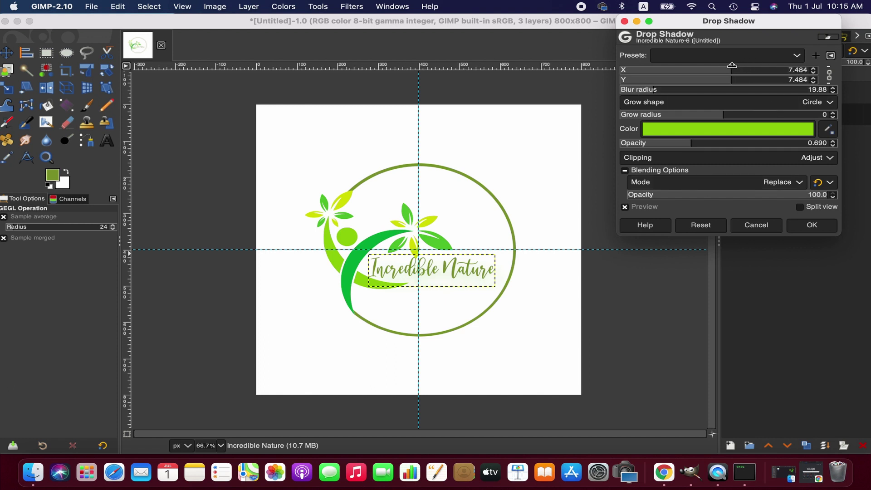
pyautogui.click(740, 113)
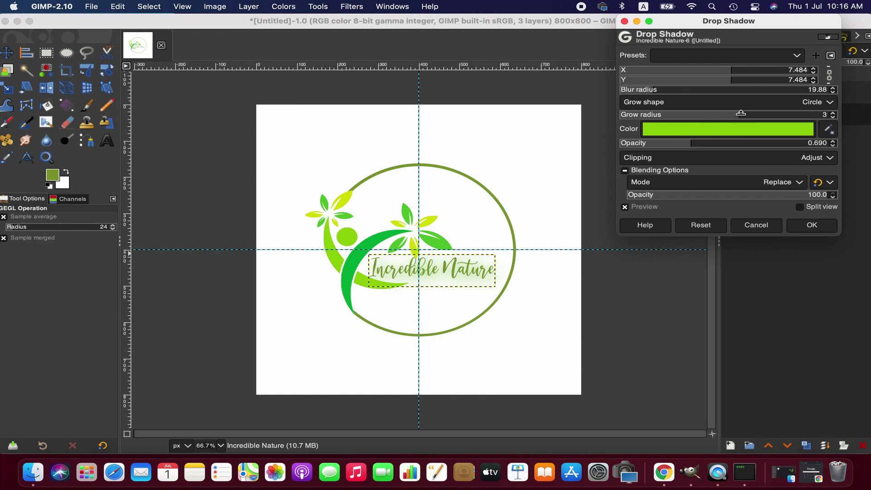
pyautogui.click(745, 70)
pyautogui.click(727, 71)
pyautogui.click(710, 113)
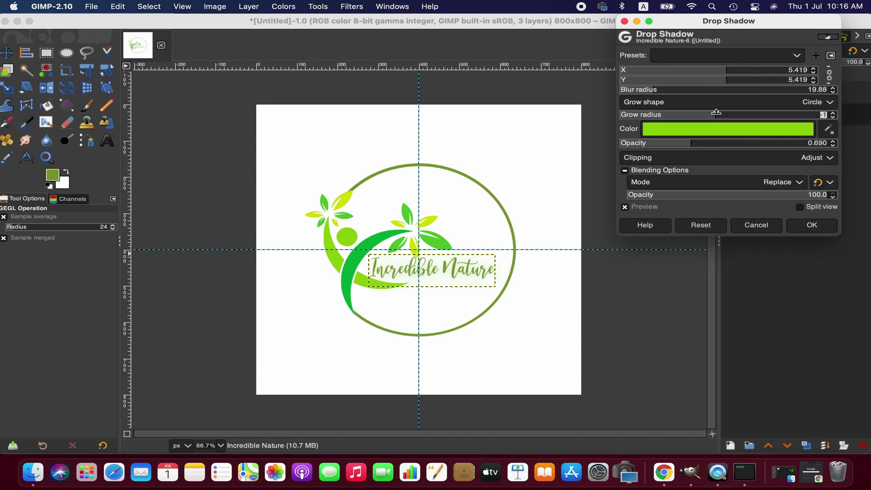
pyautogui.click(707, 114)
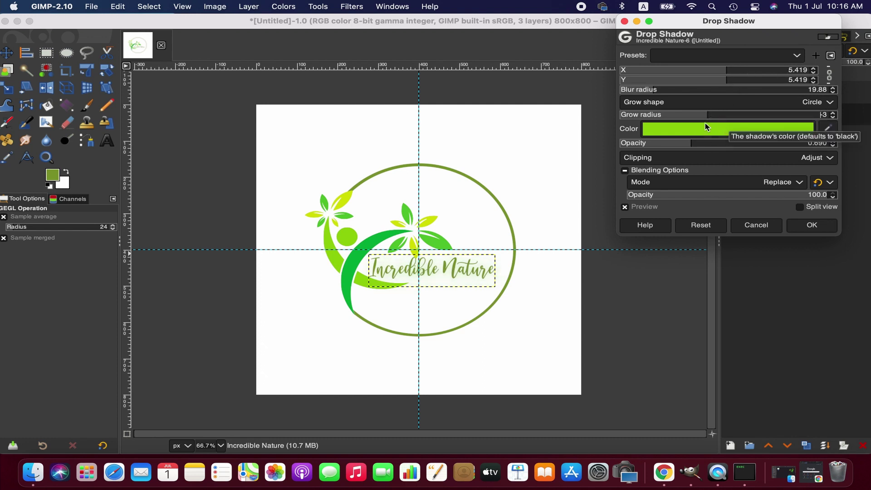
pyautogui.click(688, 114)
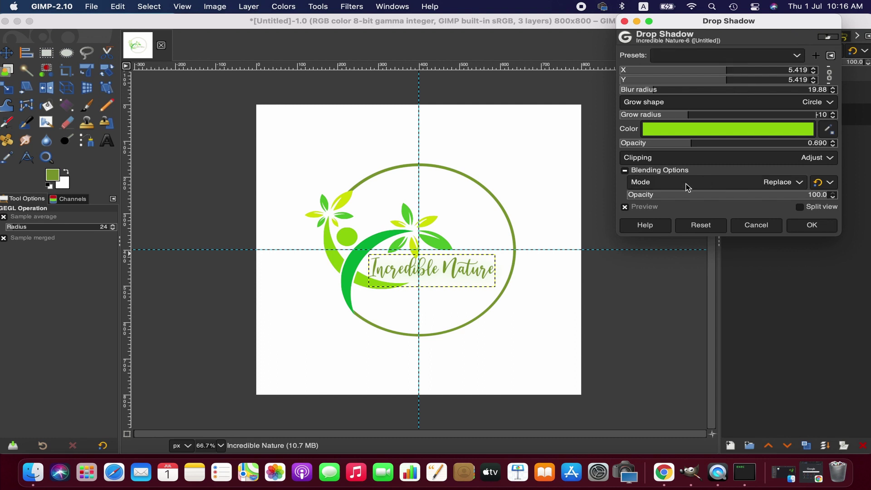
pyautogui.click(808, 225)
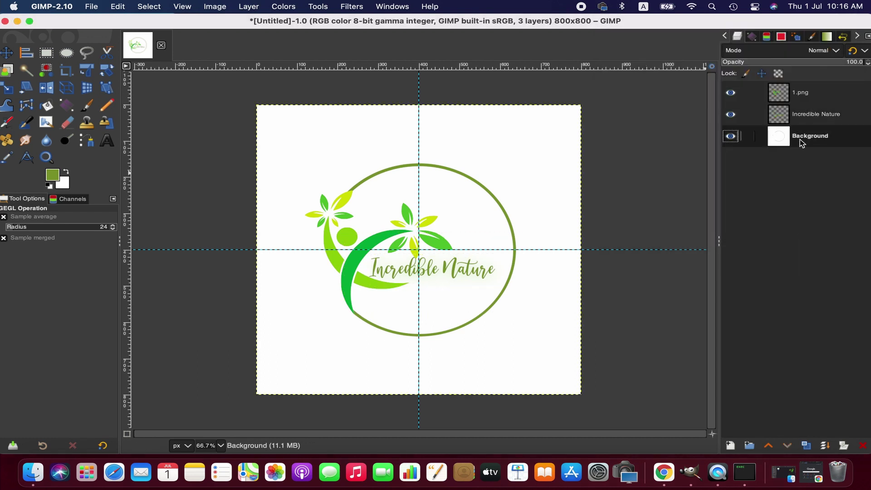
# - Colorize the 1.png figure layer with the olive green 677635
pyautogui.click(821, 96)
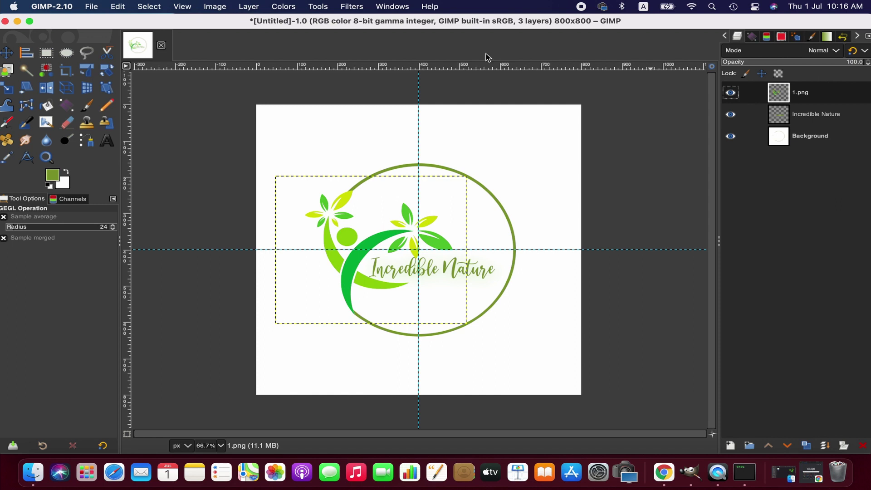
pyautogui.click(285, 7)
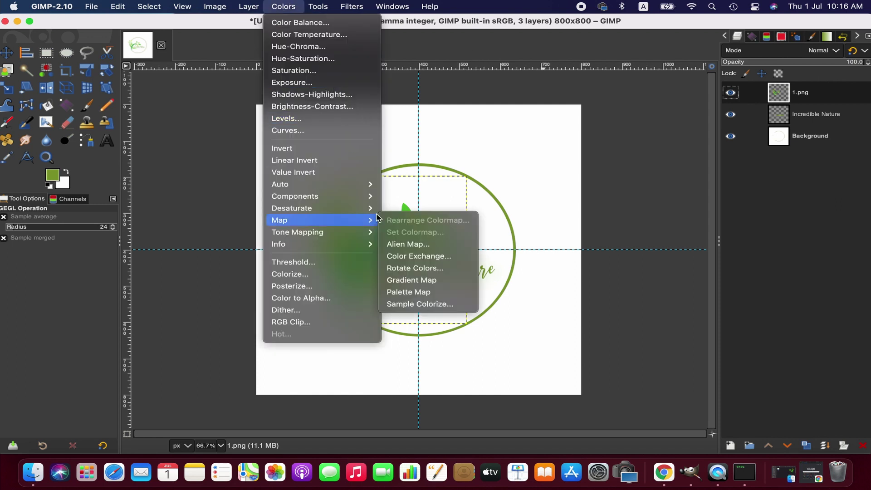
pyautogui.click(361, 273)
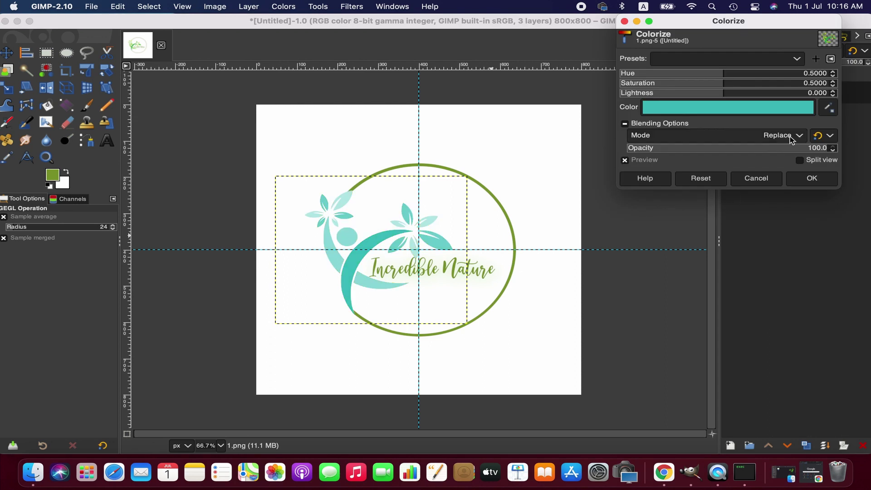
pyautogui.click(761, 109)
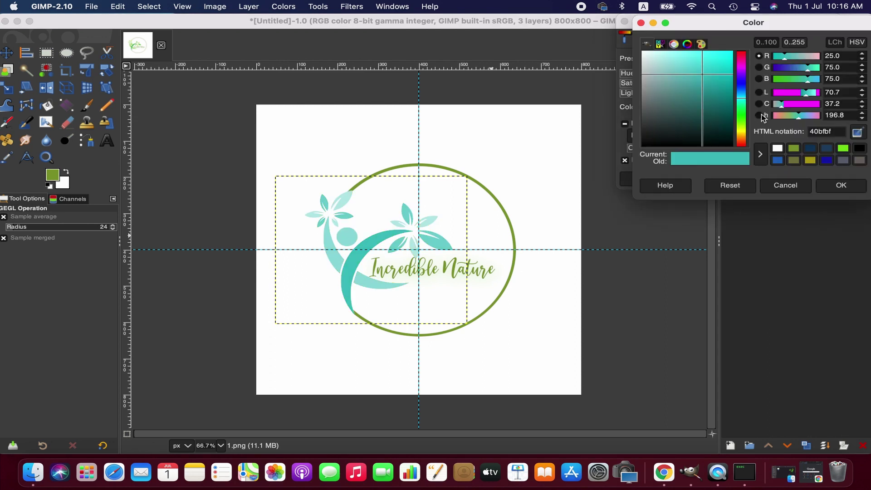
pyautogui.click(810, 160)
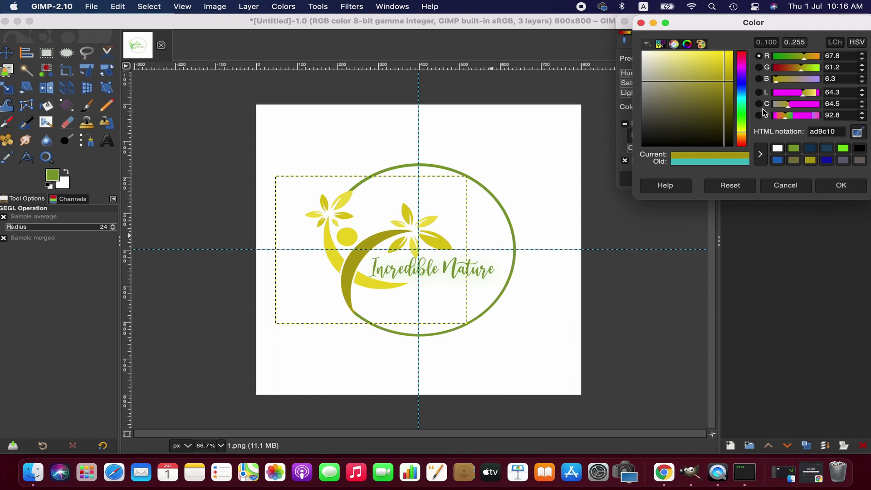
pyautogui.moveTo(721, 73); pyautogui.dragTo(705, 107)
pyautogui.click(793, 149)
pyautogui.click(572, 289)
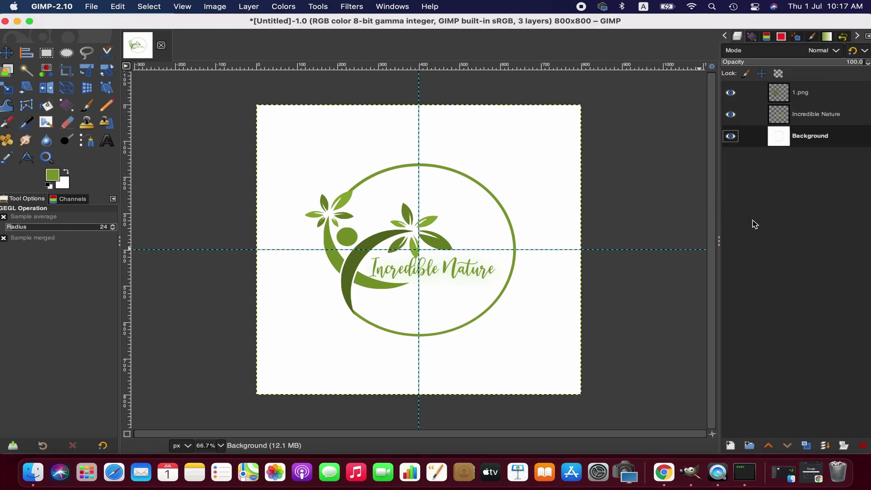
# - Add an alpha channel to Background and begin exporting the image as logo1.png from the home folder
pyautogui.rightClick(815, 137)
pyautogui.click(770, 421)
pyautogui.click(91, 7)
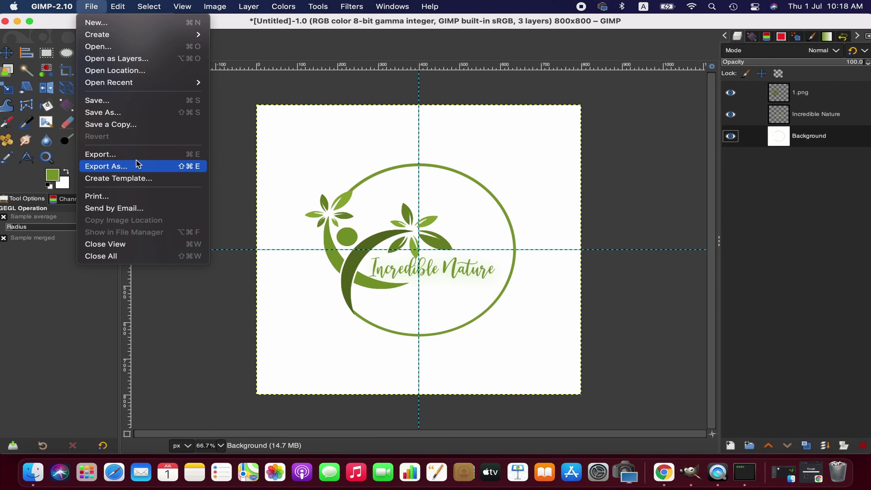
pyautogui.click(117, 166)
pyautogui.click(655, 231)
pyautogui.write('logo1')
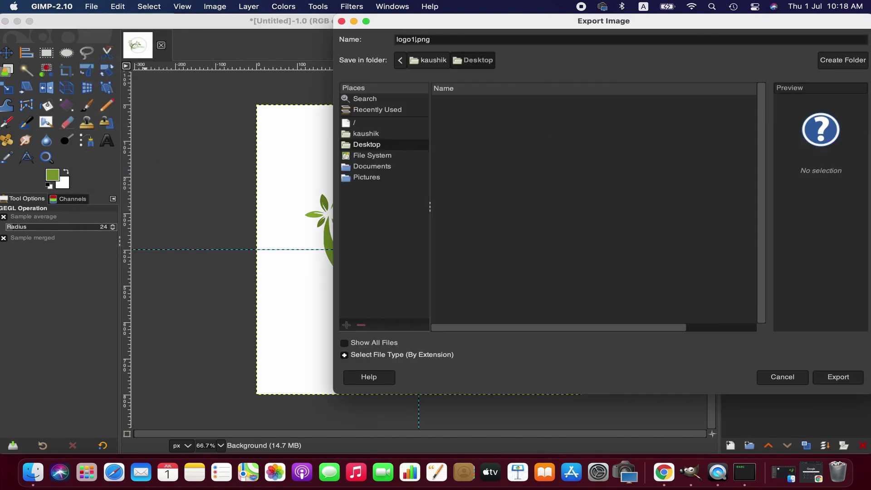
pyautogui.click(430, 61)
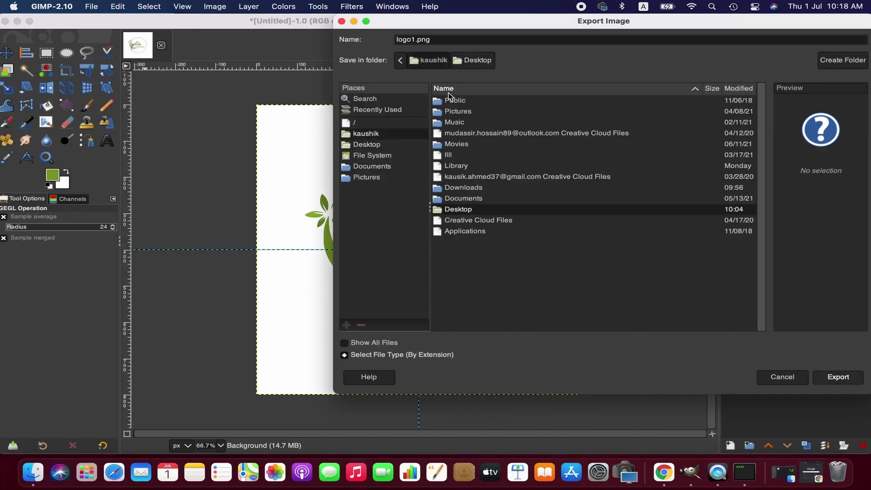